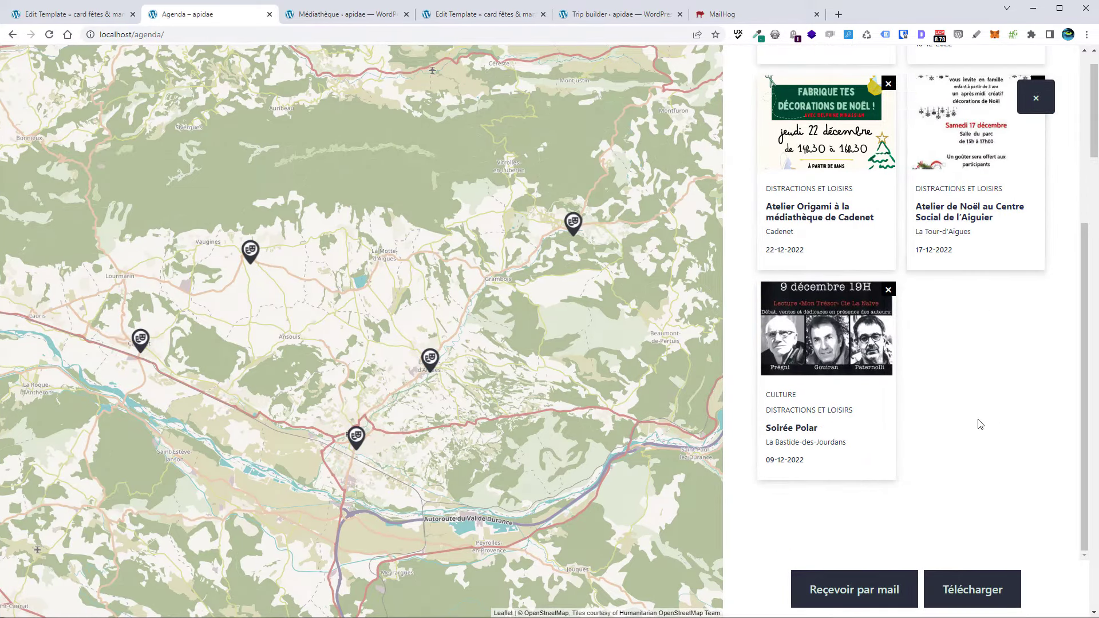
Step: Request the trip by mail, fill in the visitor's e-mail address and send the form
click(823, 596)
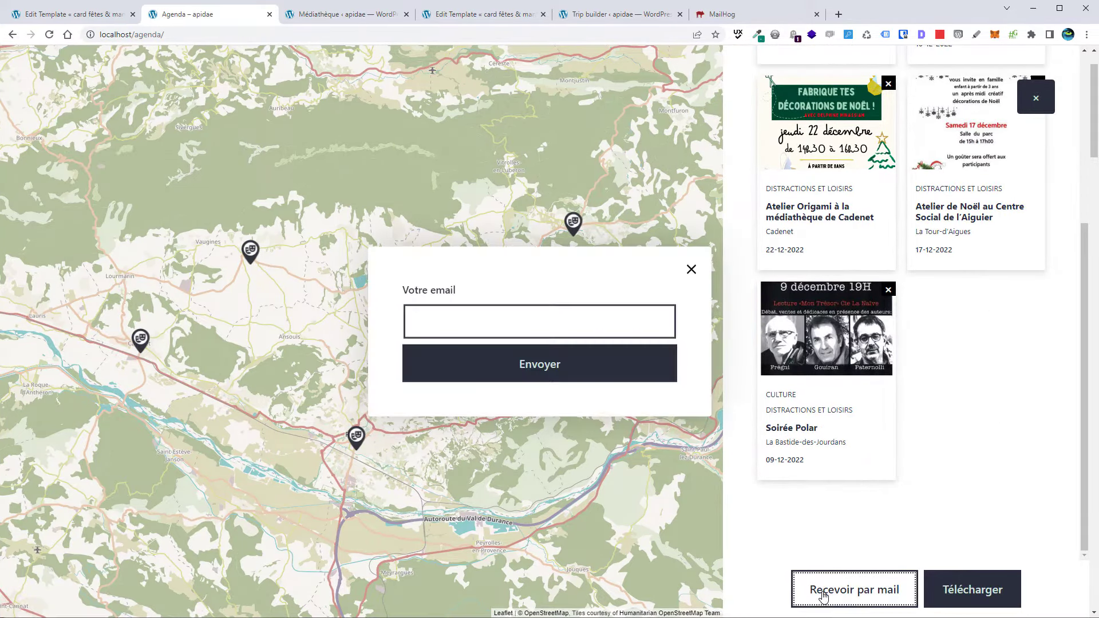
click(495, 313)
click(486, 376)
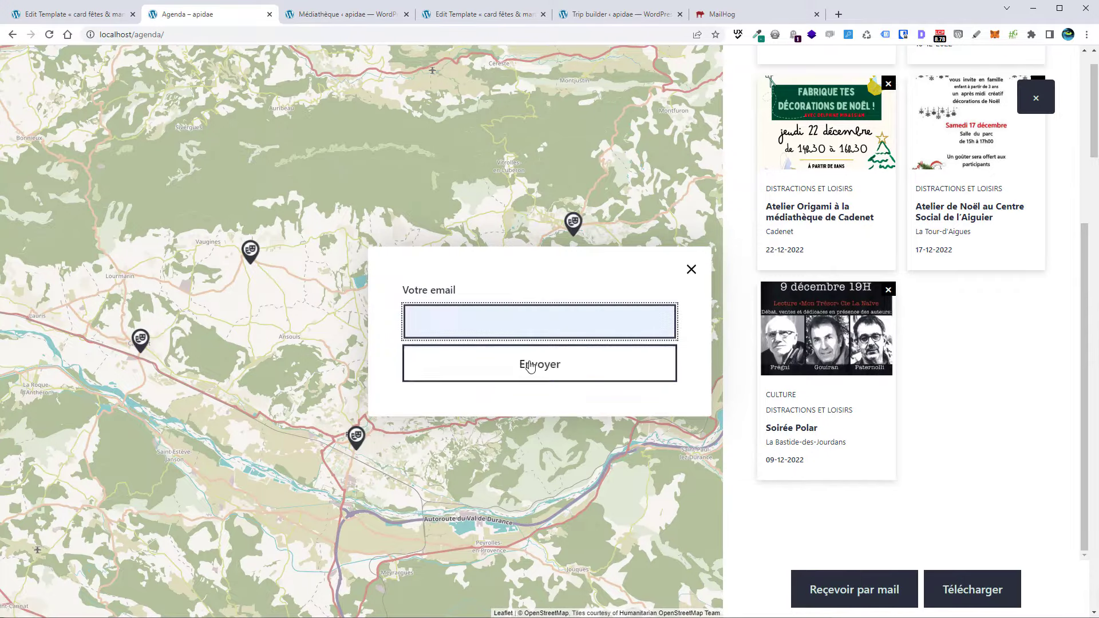
click(530, 365)
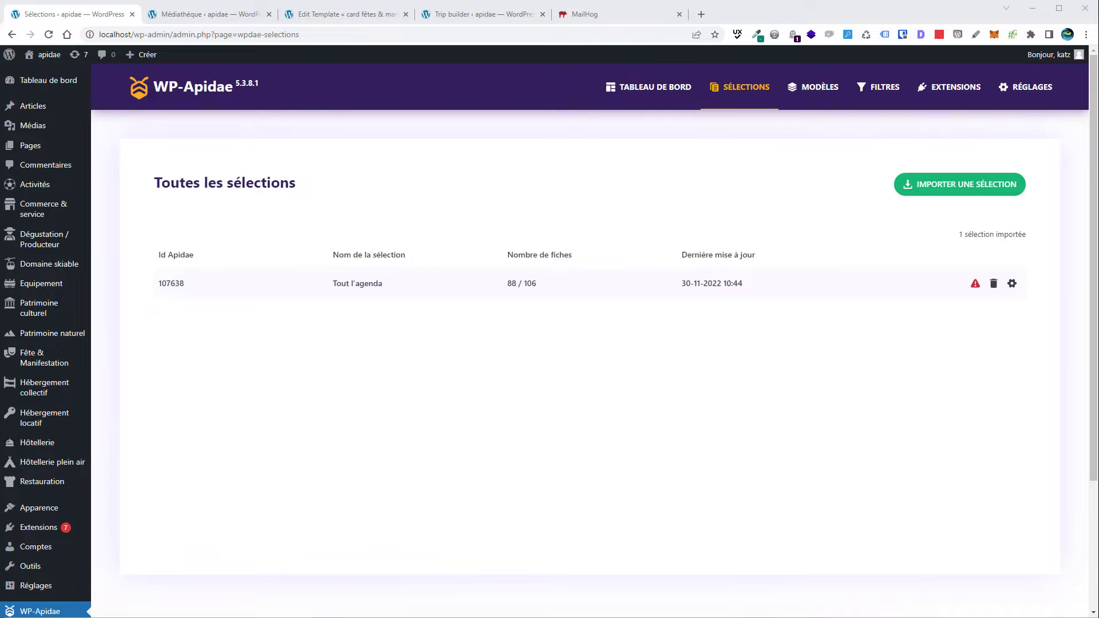
Step: Create a new WordPress page in a separate tab and title it "Agenda"
mouse_move(44, 147)
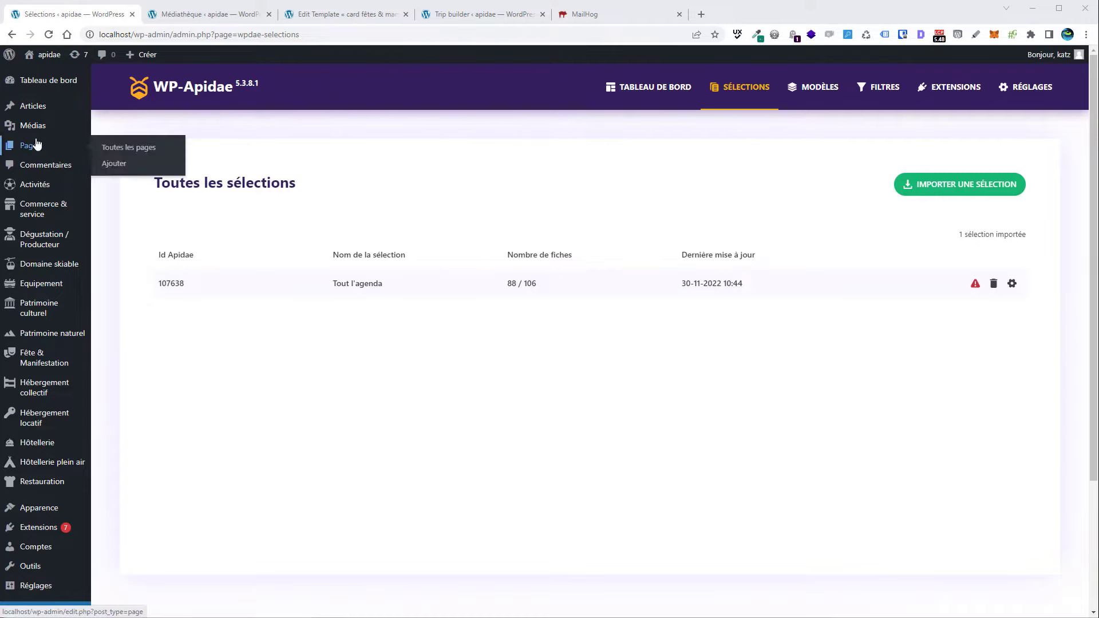
middle_click(115, 163)
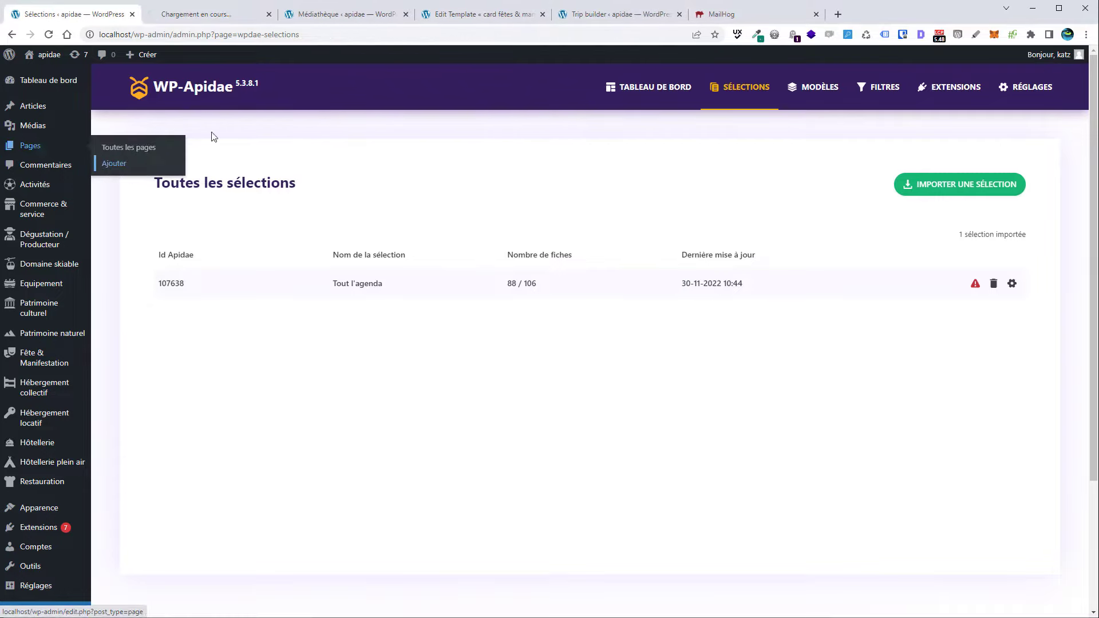
click(212, 15)
text(A)
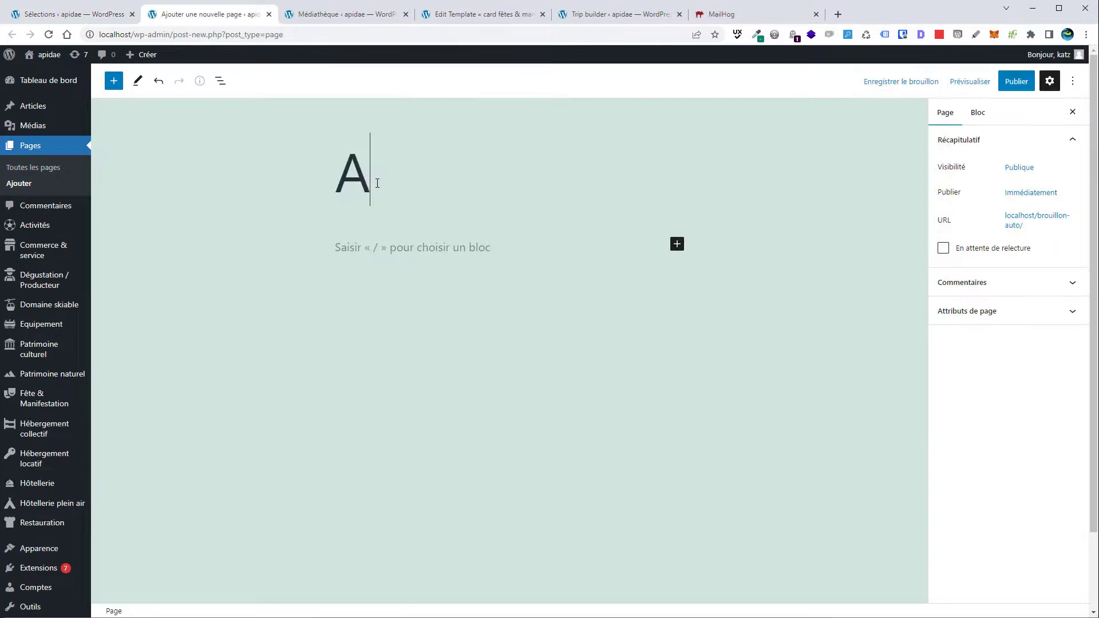
text(genda)
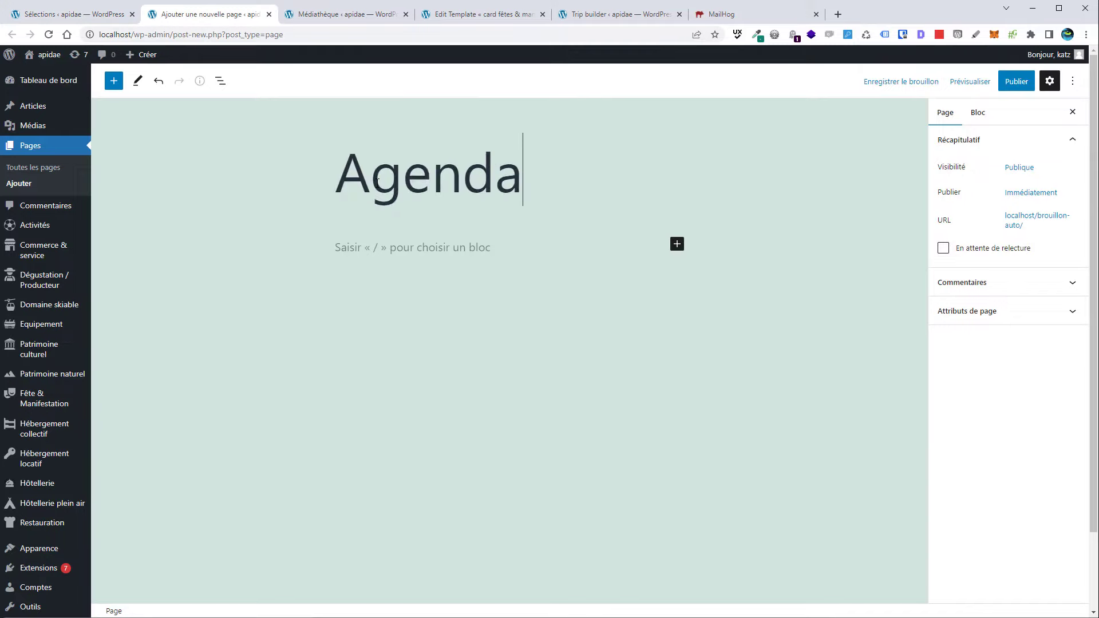
Step: Insert a Listing block below the title and set its selection to "Tout l'agenda"
click(676, 244)
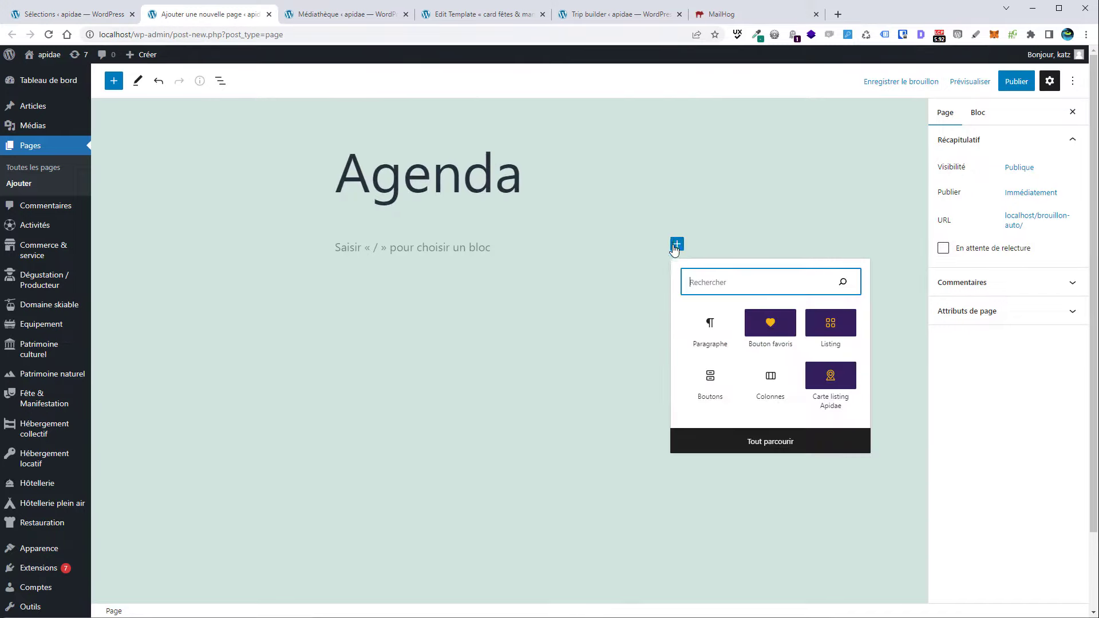
click(828, 325)
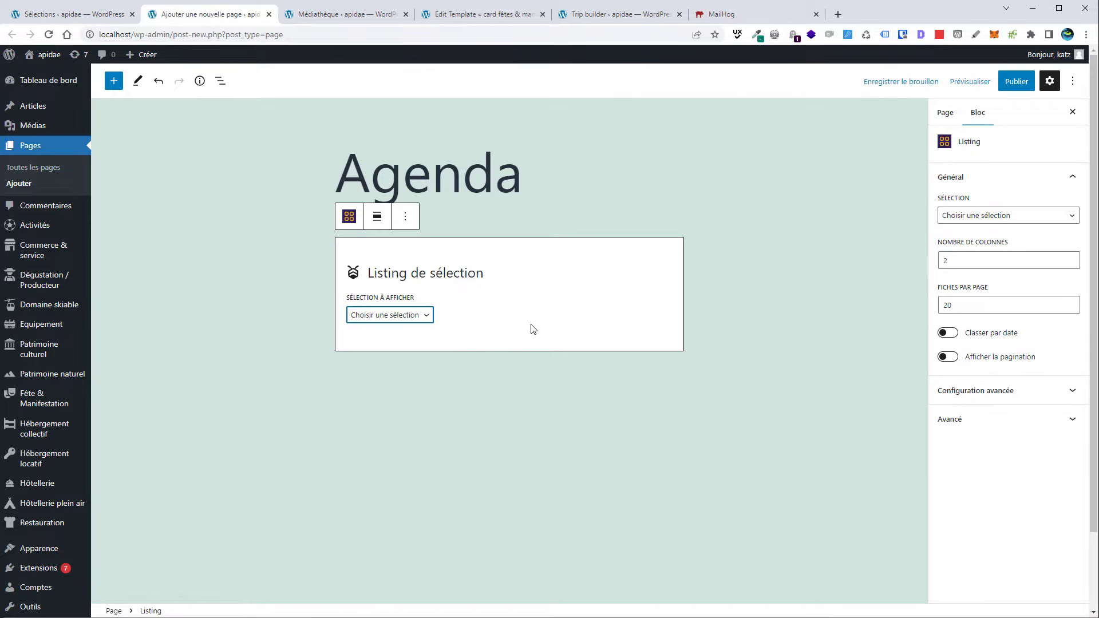
click(397, 315)
click(392, 341)
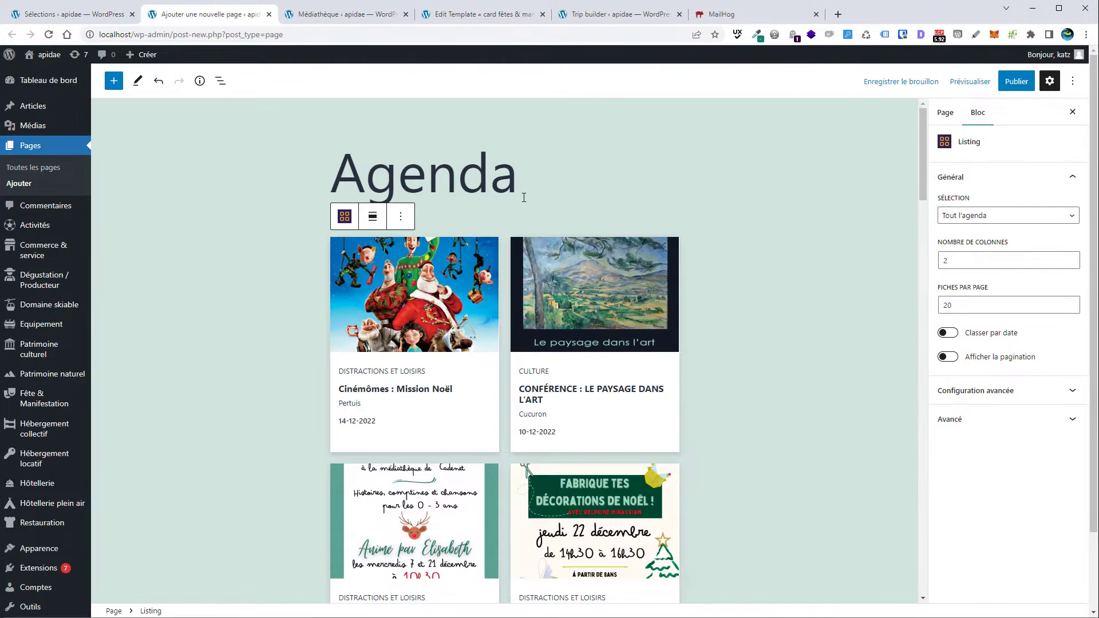
Step: Insert a Boutons block between the title and the listing and label its button "Mon voyage"
click(523, 197)
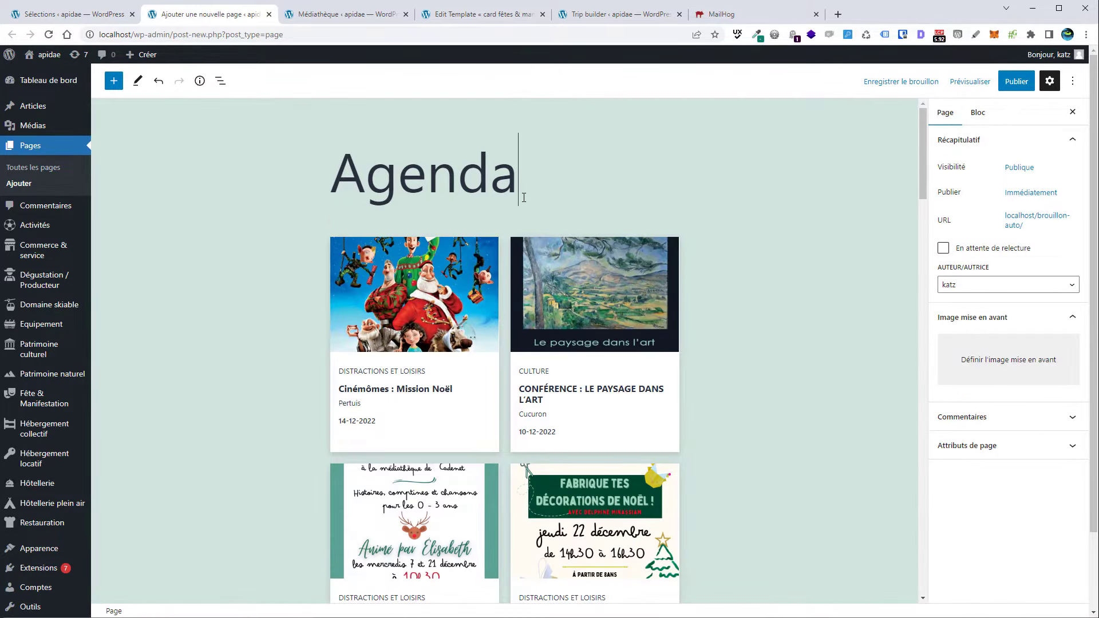
key(Return)
text(/)
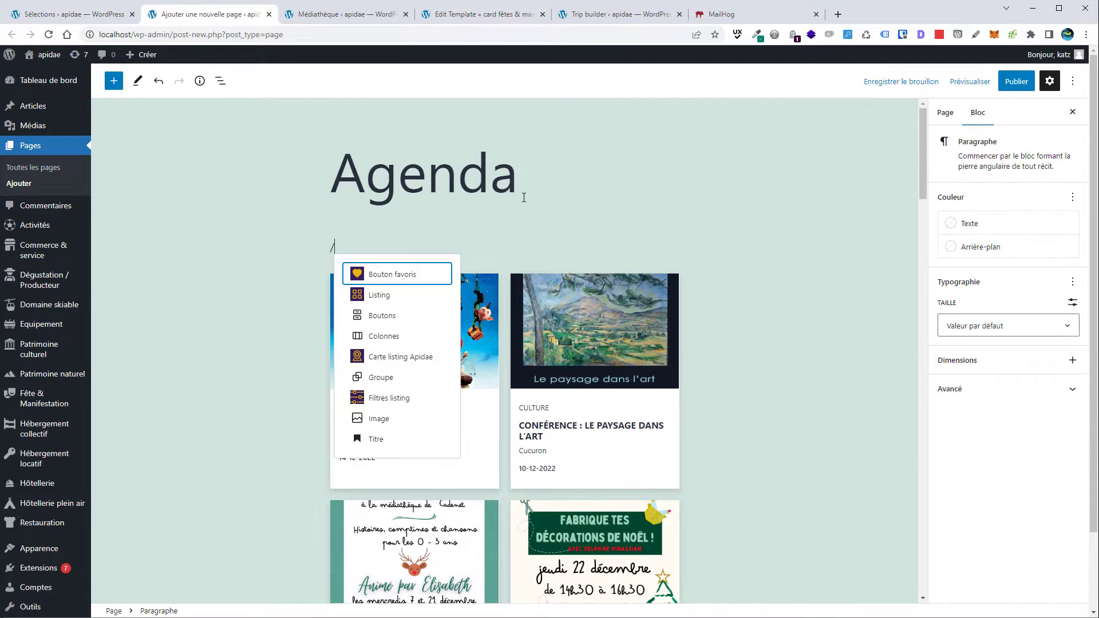
text(bout)
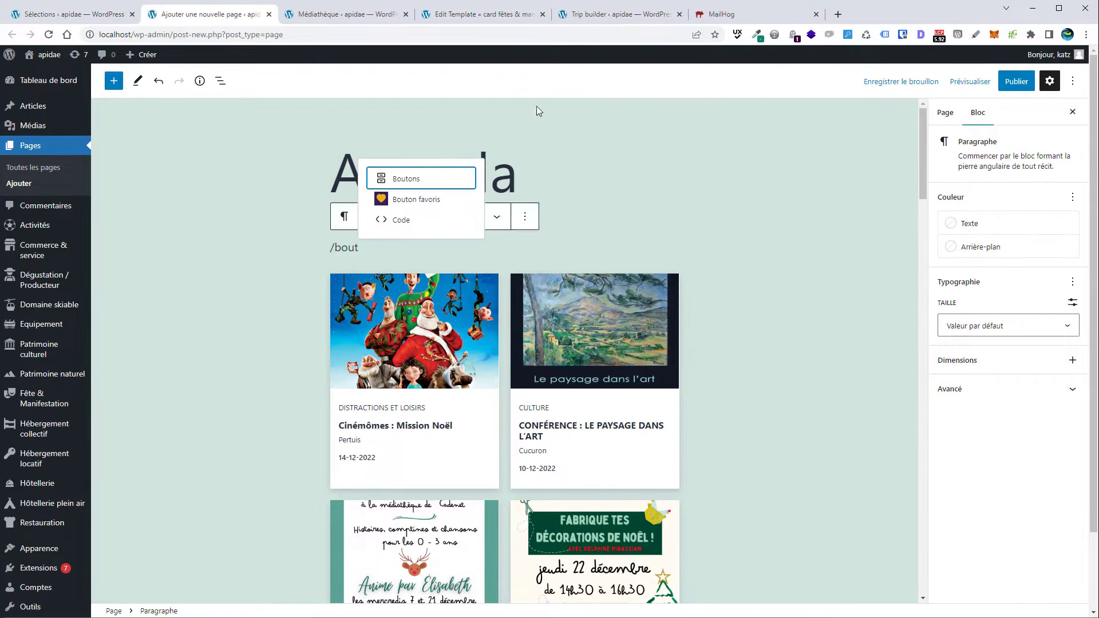
click(400, 179)
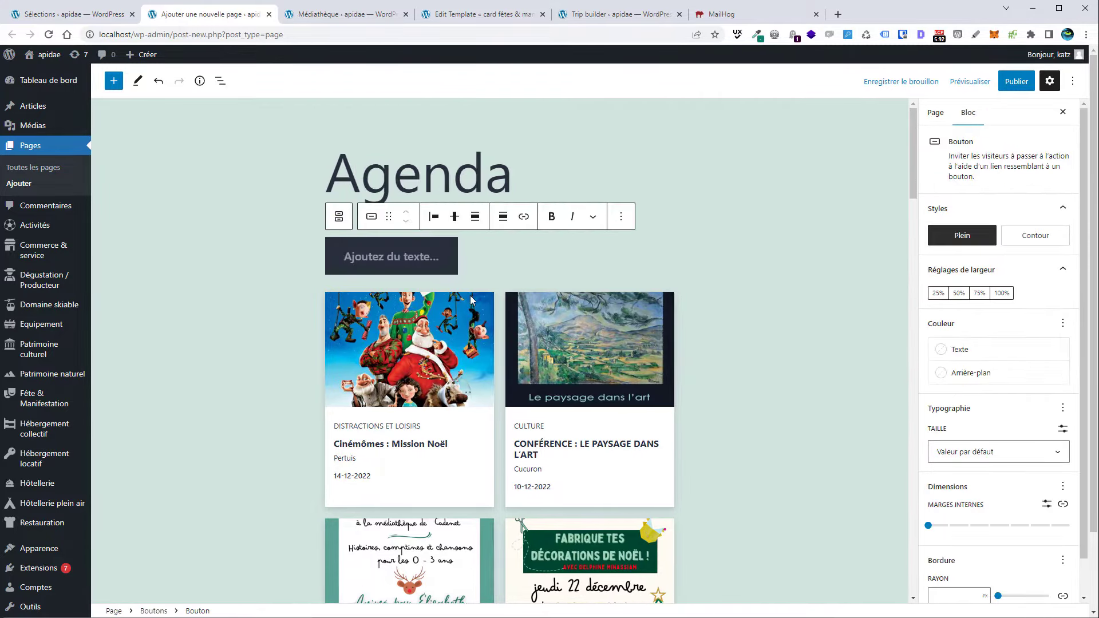
text(Mon )
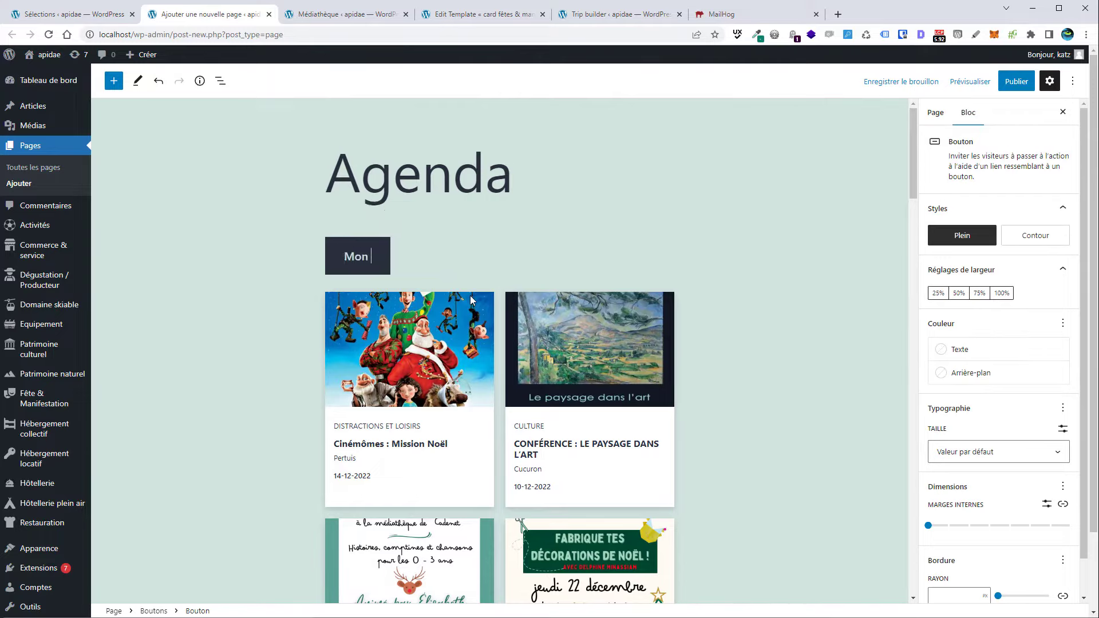
text(voyage)
Step: Give the "Mon voyage" button the additional CSS class "dae-open-favorite"
scroll(999, 401, down, 5)
click(976, 554)
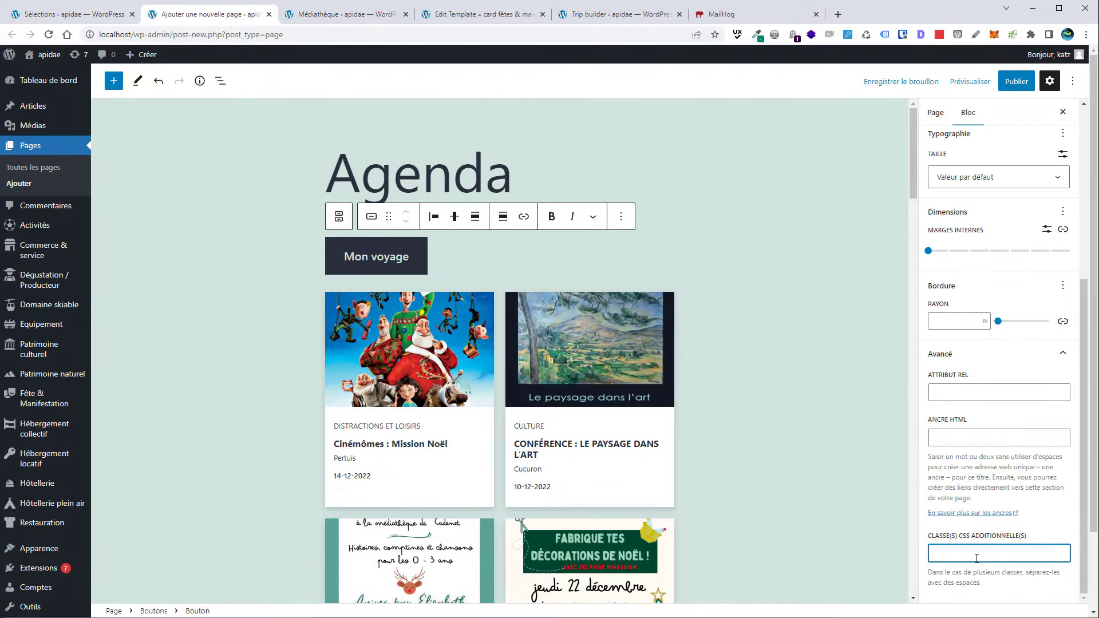
text(dae-open-fav)
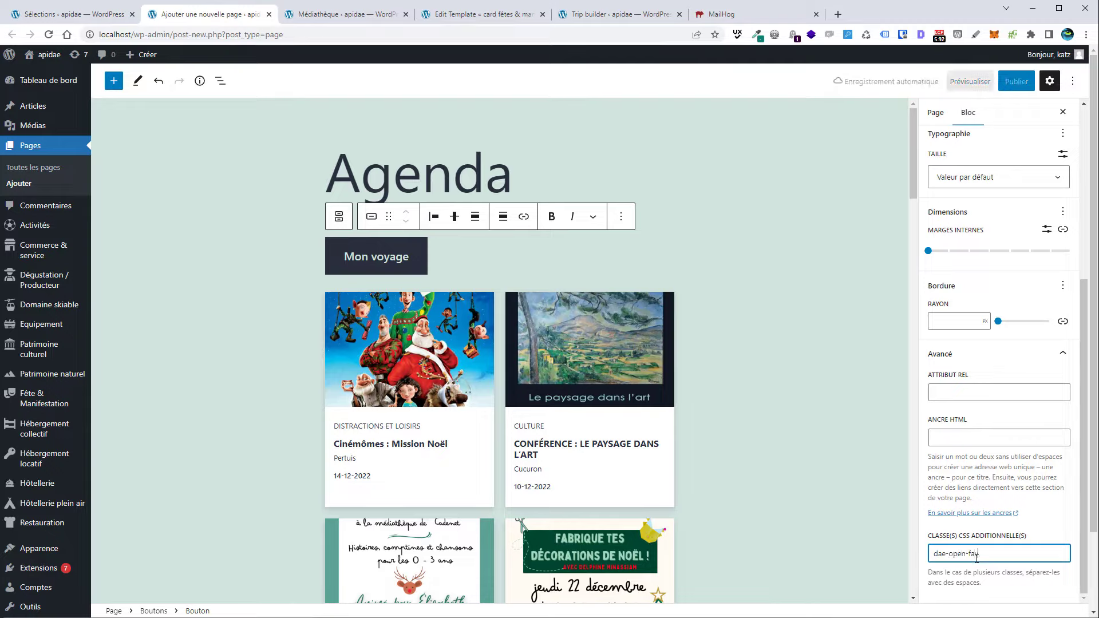
text(orite)
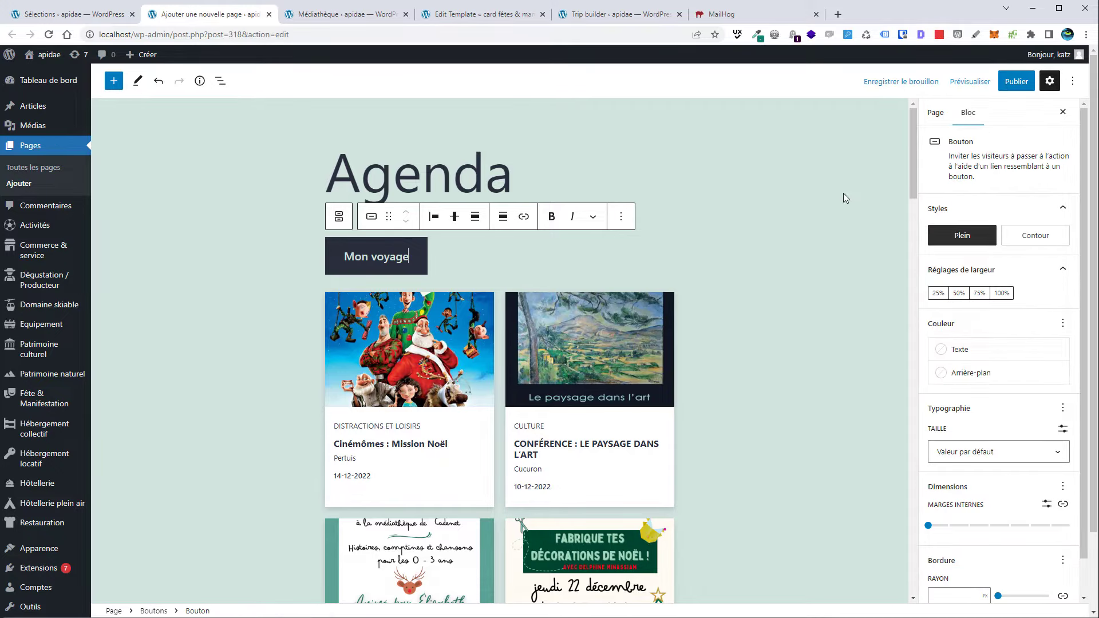
Step: Publish the Agenda page and try its "Mon voyage" button on the live page
click(1010, 81)
click(1006, 82)
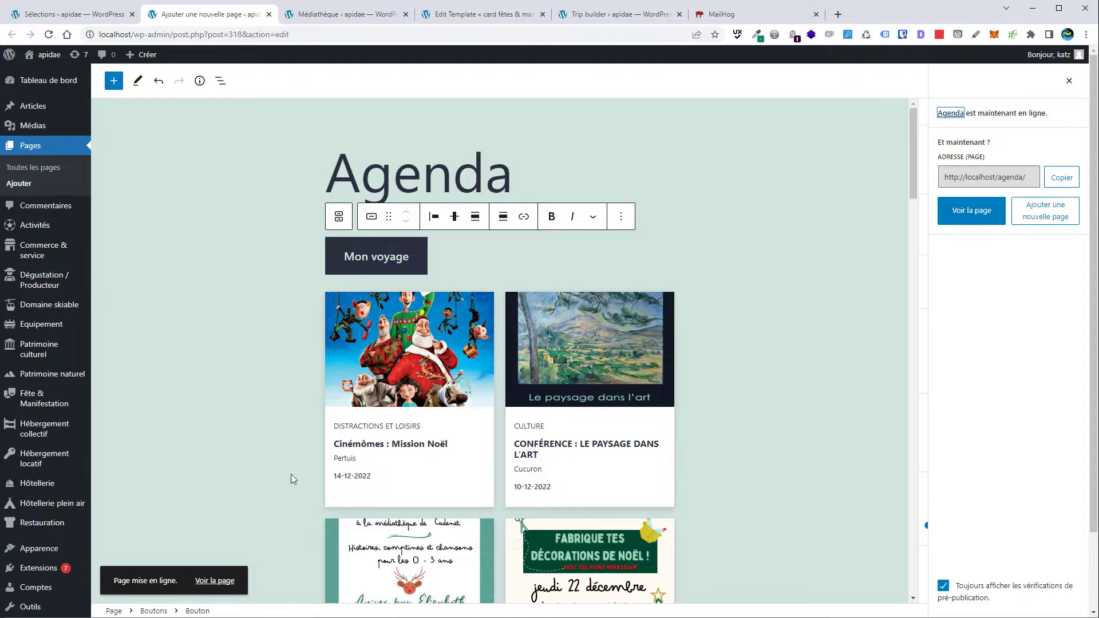
click(232, 578)
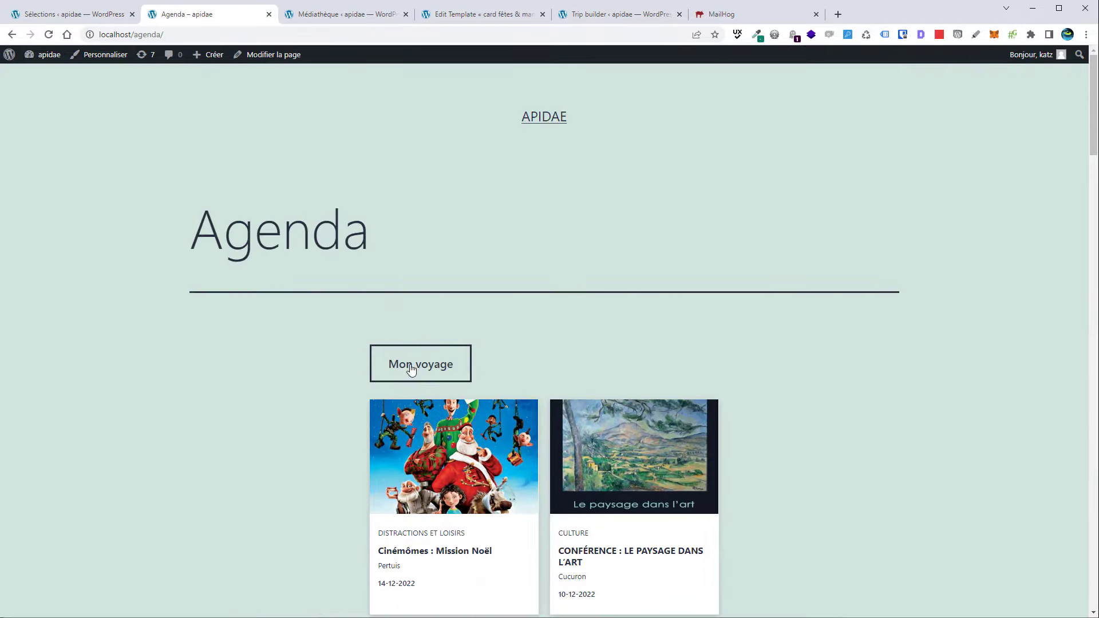
click(411, 370)
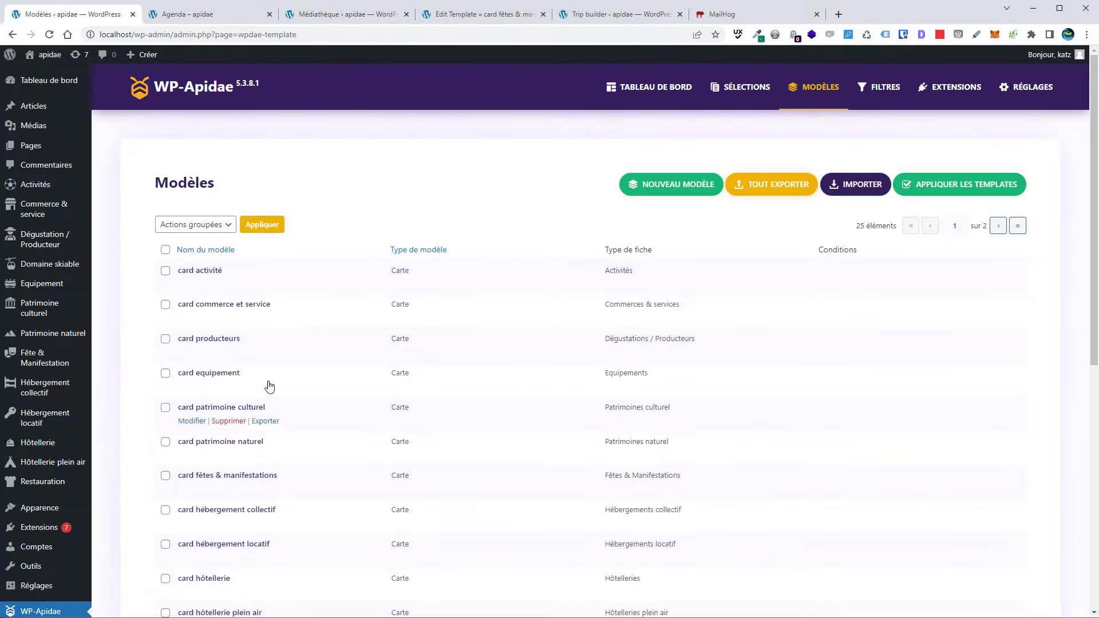
Step: Add a Bouton favoris block below the image in the "card fêtes & manifestations" template and update the template
scroll(277, 295, down, 3)
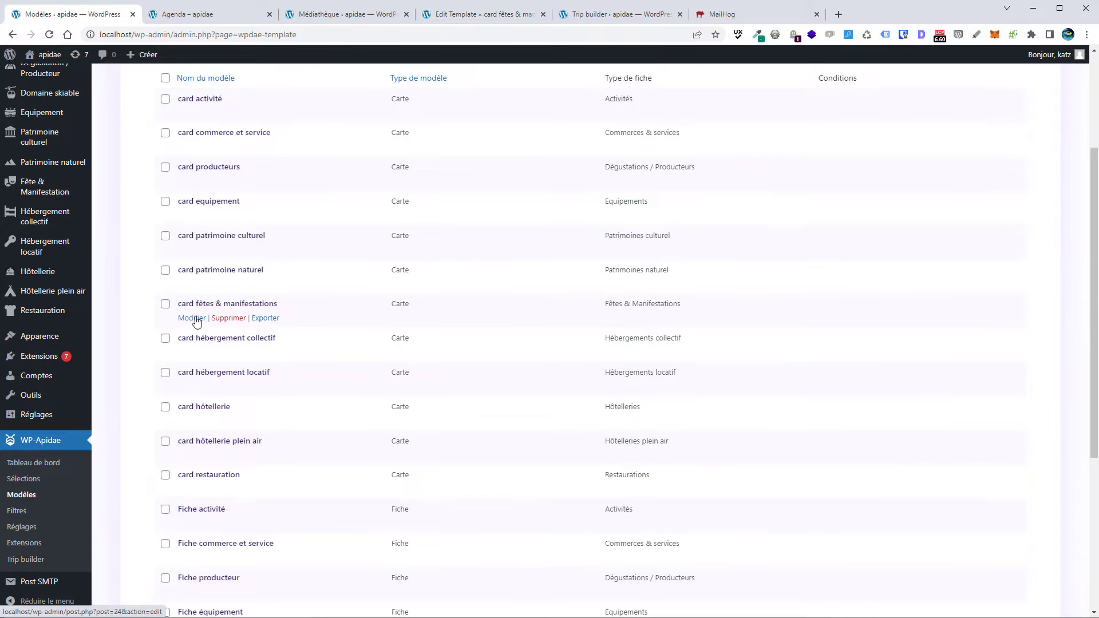
click(192, 318)
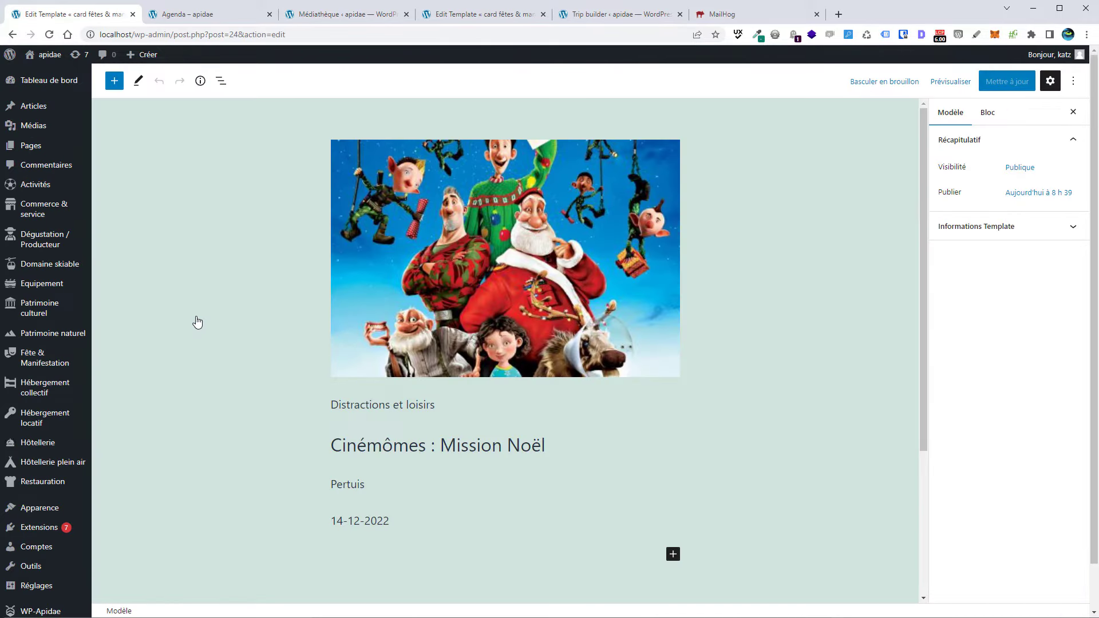
click(115, 81)
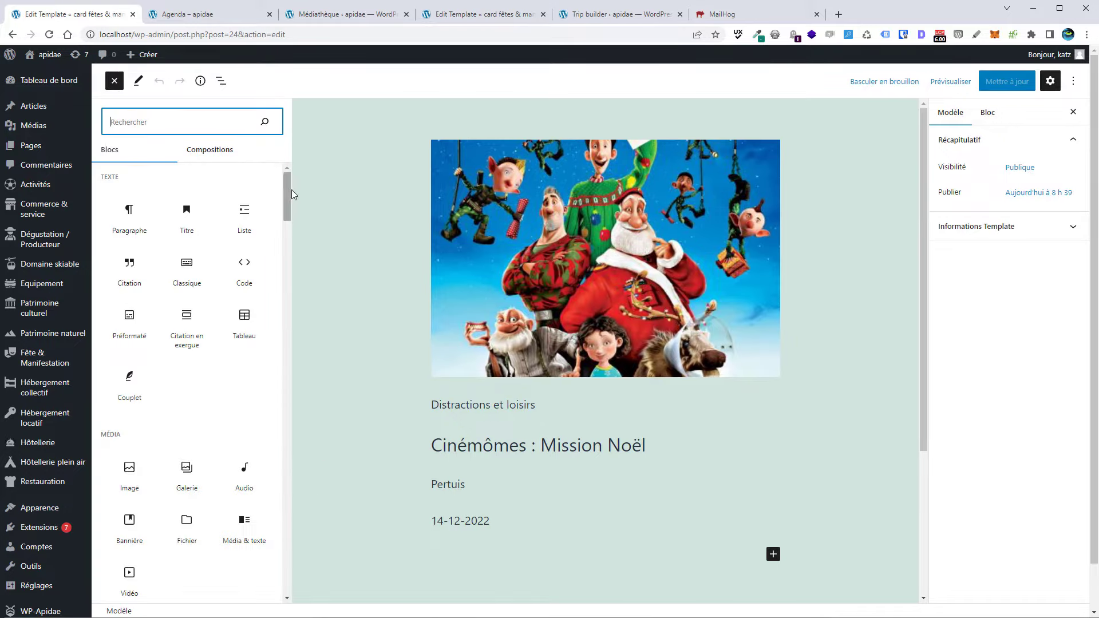
drag(286, 200, 308, 541)
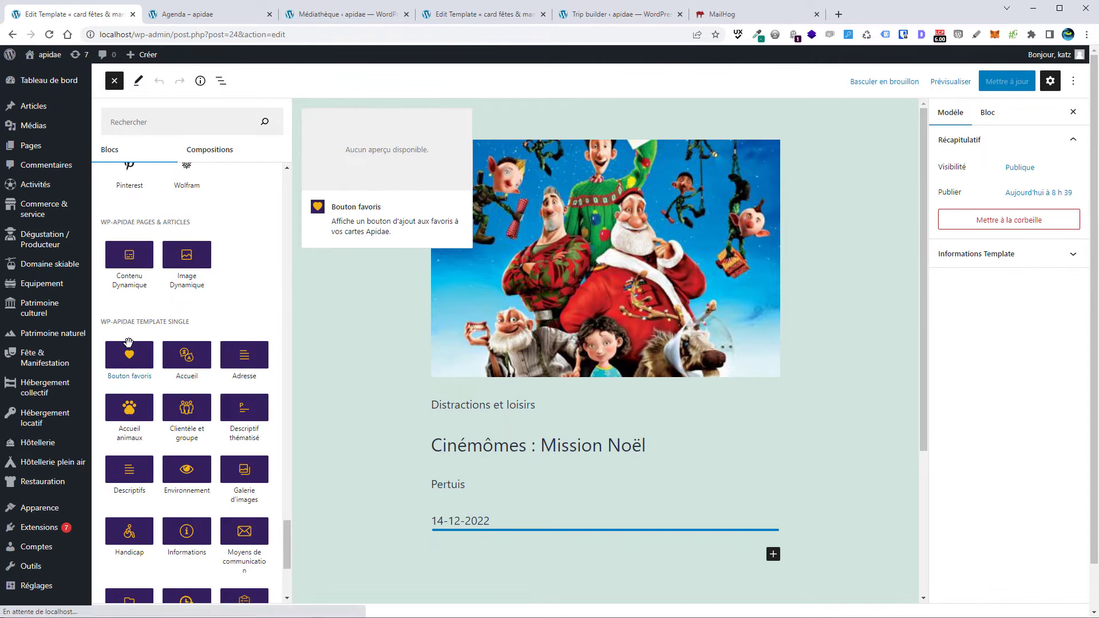
drag(129, 354, 468, 390)
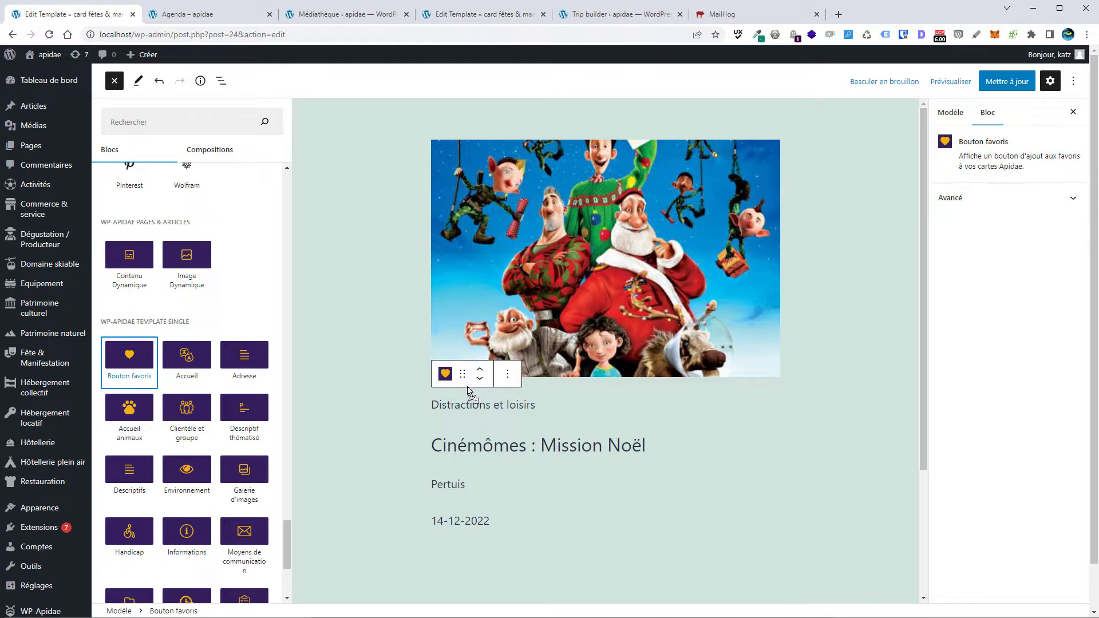
click(1003, 82)
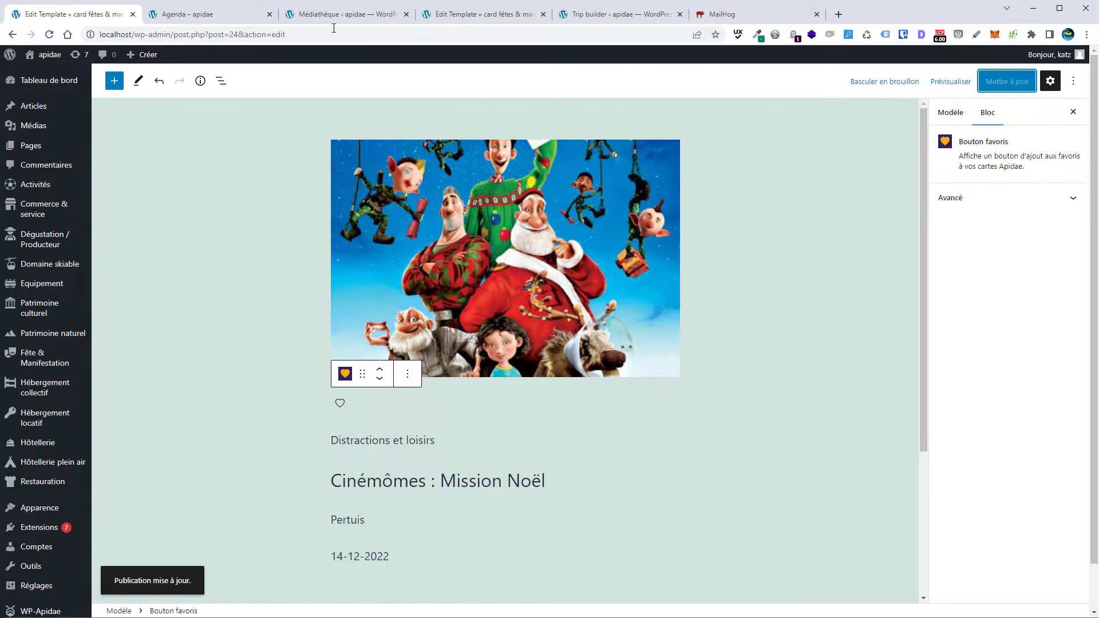
Step: On the live Agenda page, add the first four events to the favourites
click(195, 20)
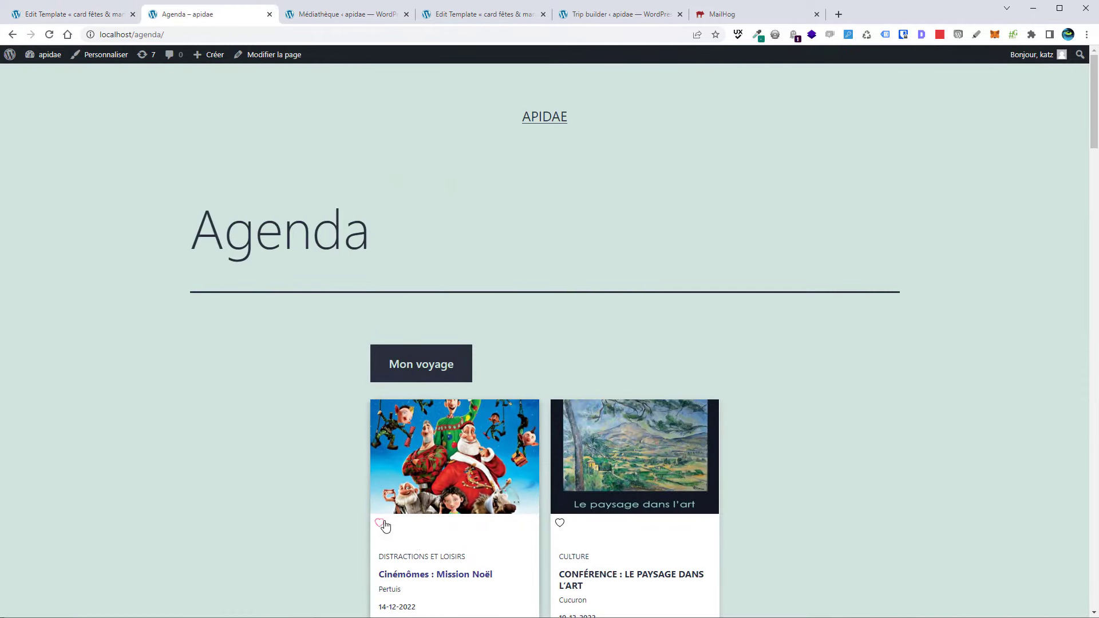
scroll(212, 398, down, 2)
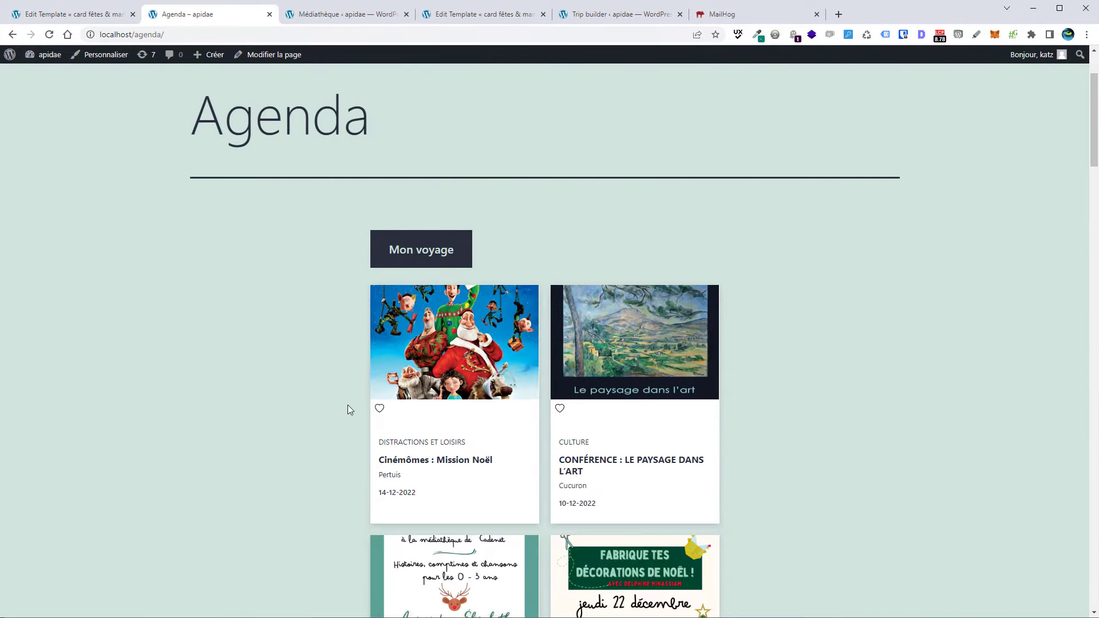
click(380, 409)
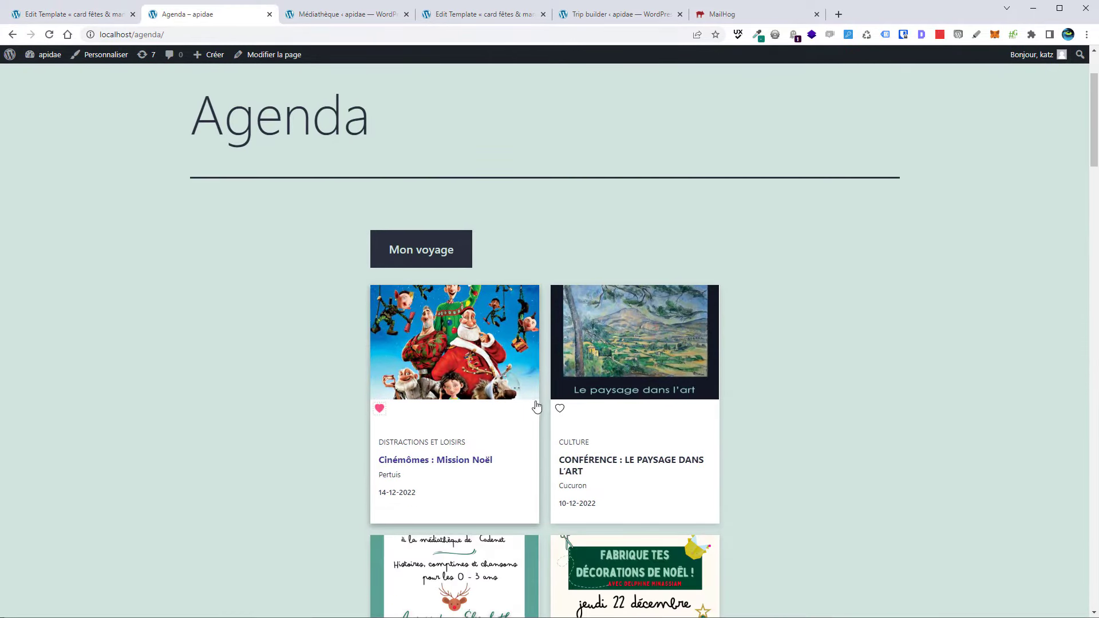
click(559, 408)
scroll(565, 410, down, 3)
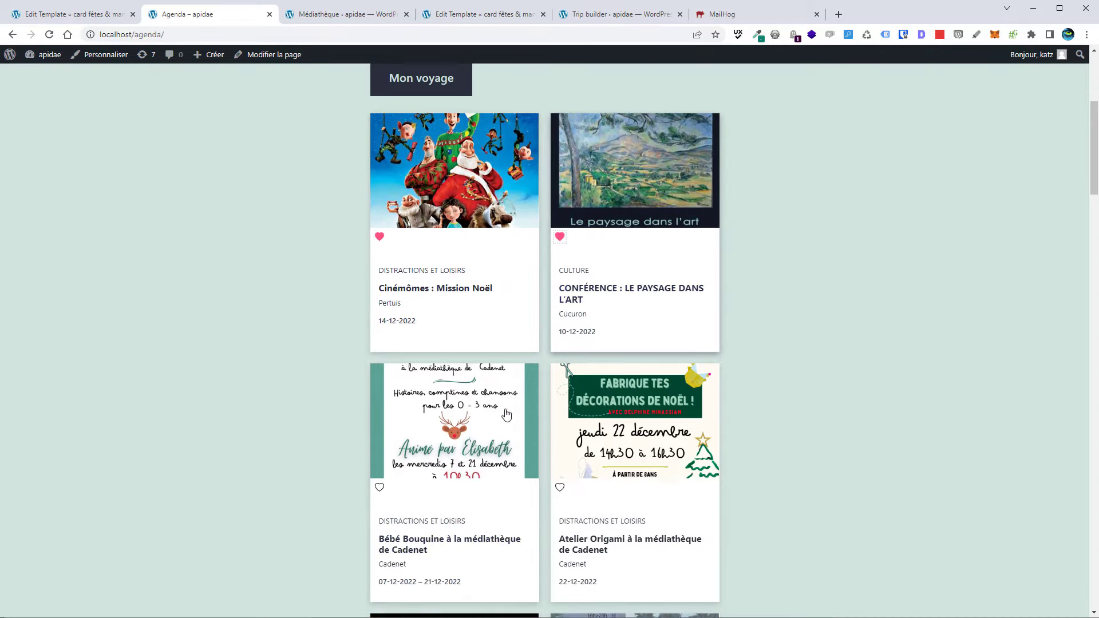
click(380, 487)
click(559, 487)
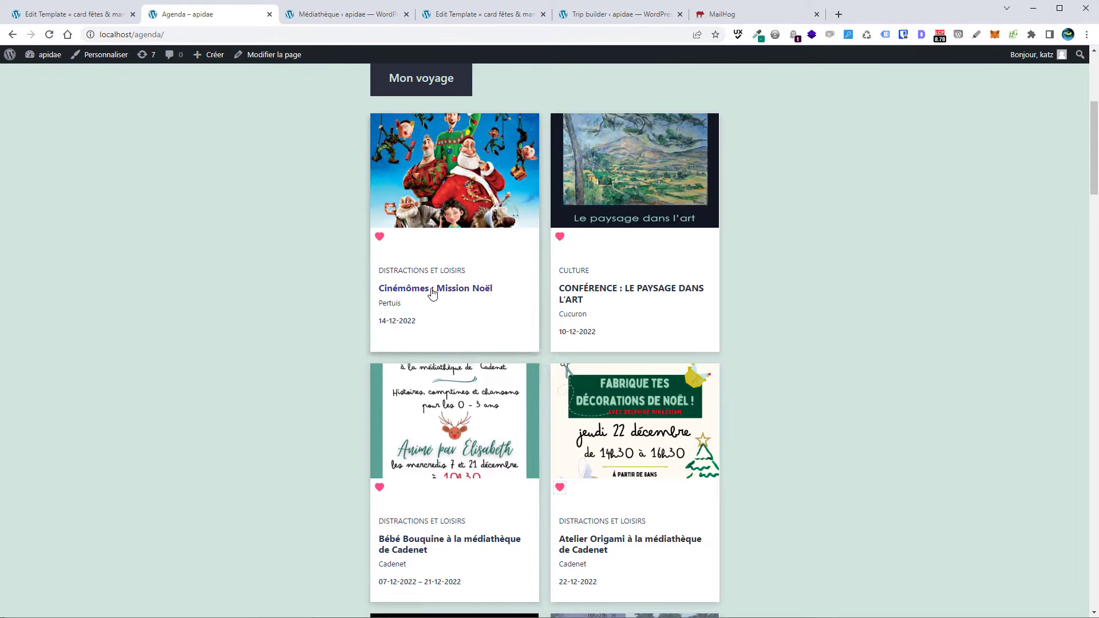
Step: Open "Mon voyage" and remove the event "Bébé Bouquine à la médiathèque de Cadenet" from the trip
scroll(428, 289, up, 3)
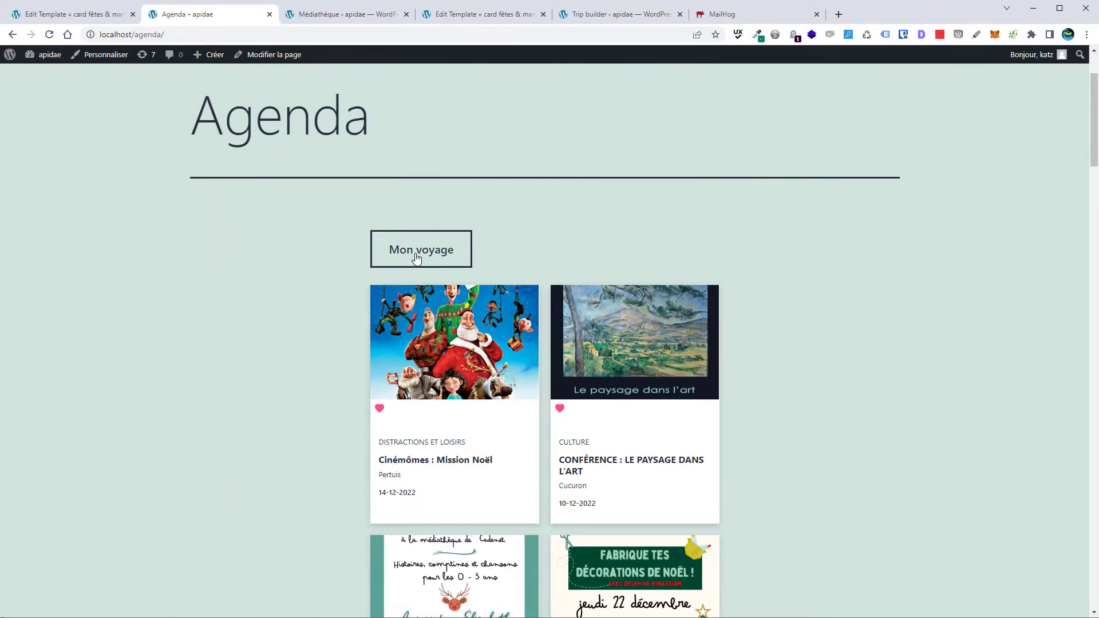
click(416, 258)
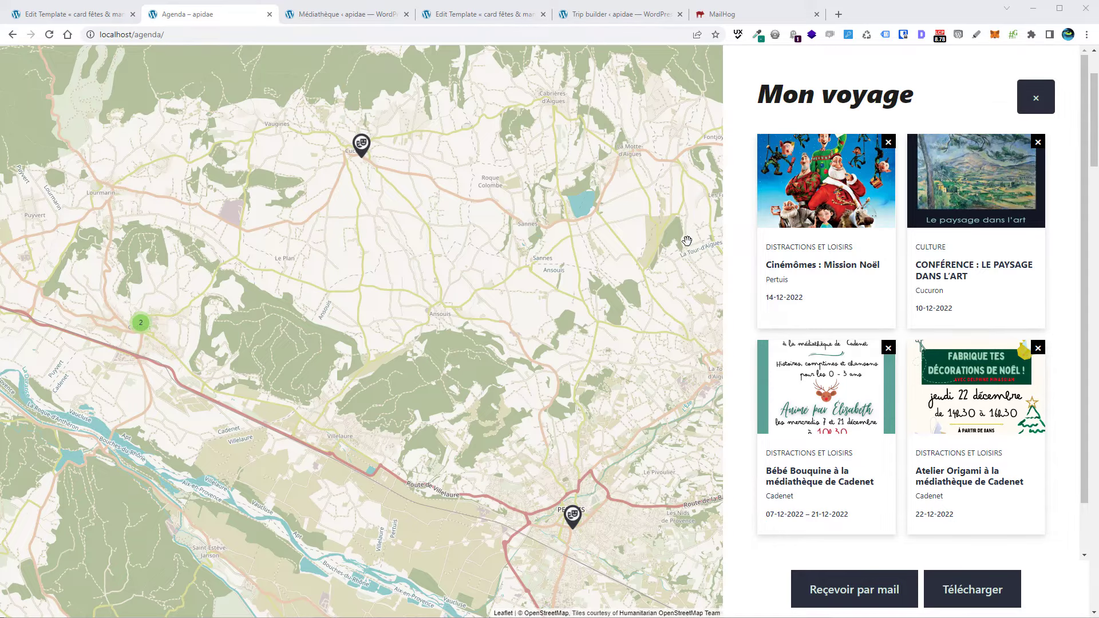
click(888, 349)
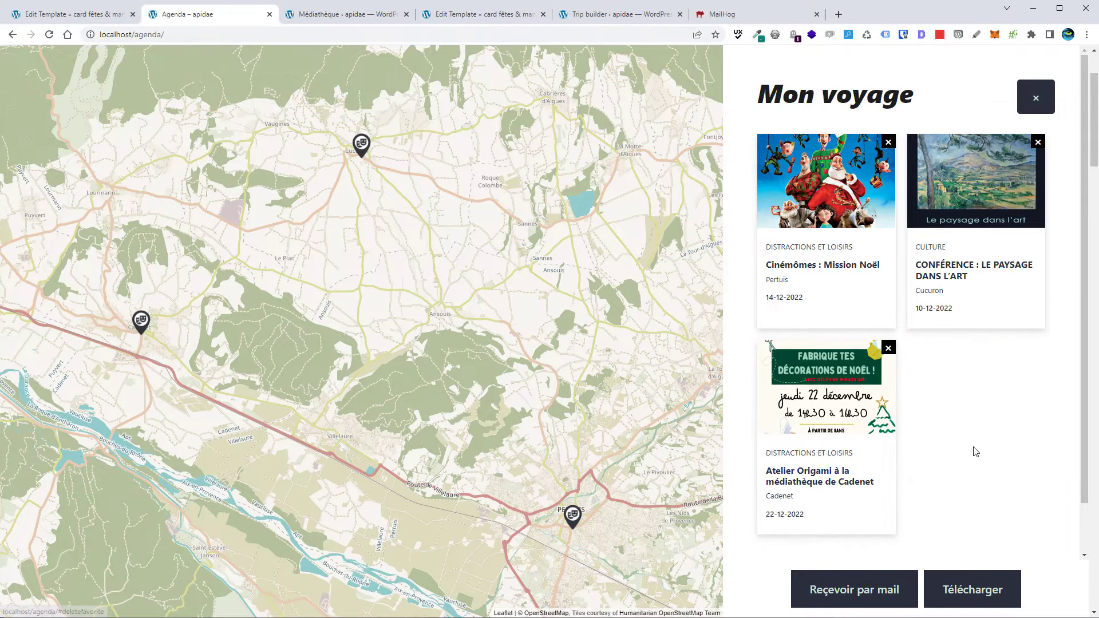
Step: Close the trip overlay and add "Atelier de Noël au Centre Social de l'Aiguier" and "Soirée Polar" to the favourites
click(1035, 97)
scroll(568, 467, down, 14)
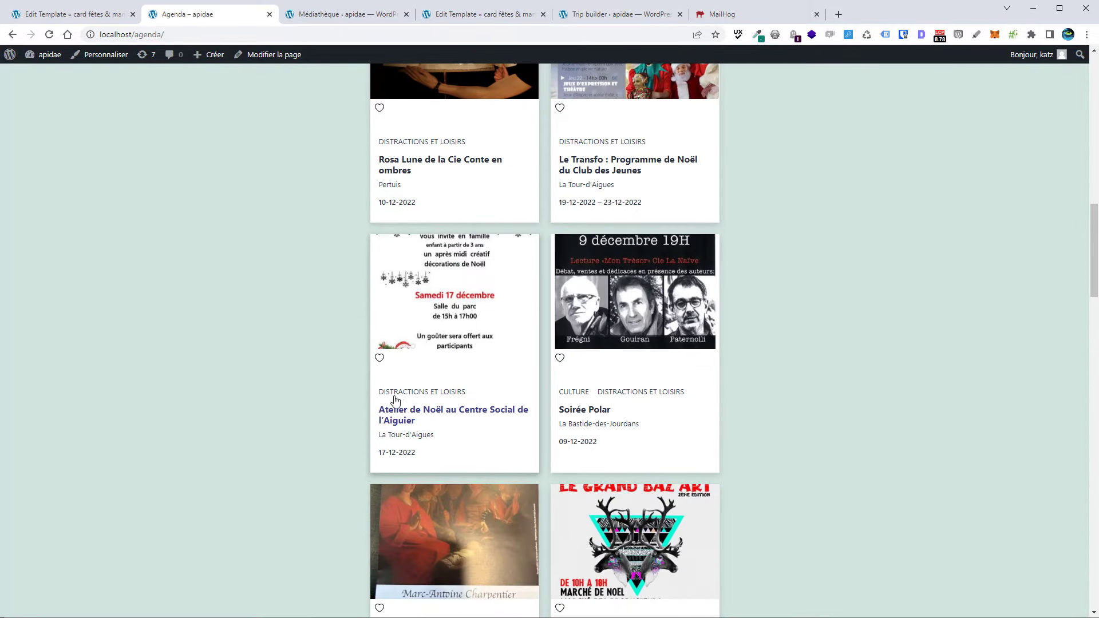
click(380, 358)
click(560, 358)
Step: Reopen "Mon voyage" and check the map and the list of selected events down to its end
scroll(752, 358, up, 15)
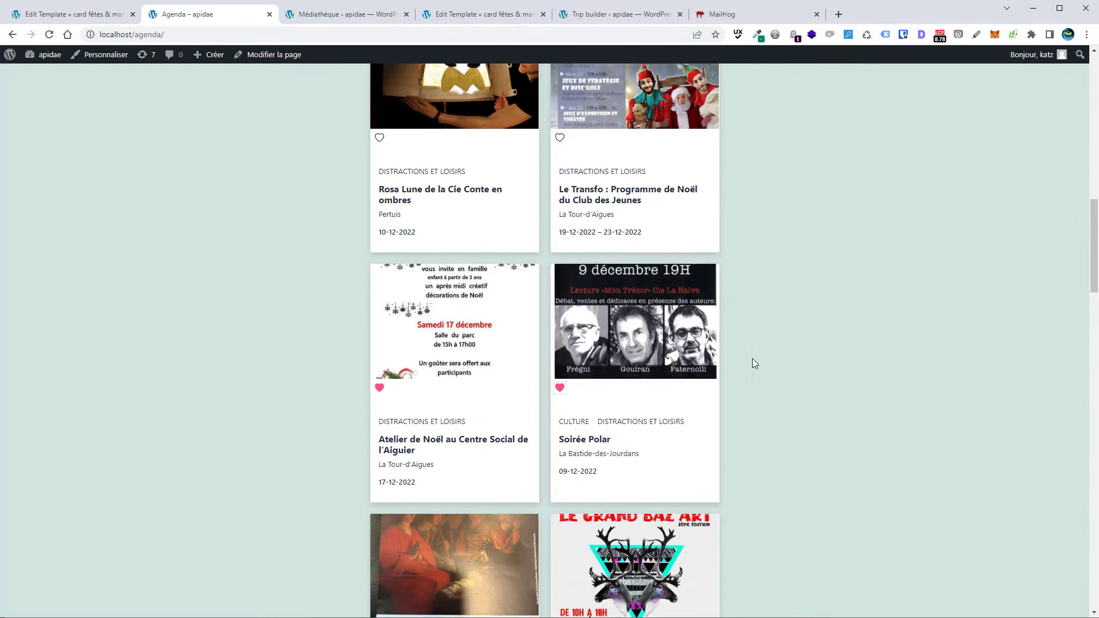
click(432, 316)
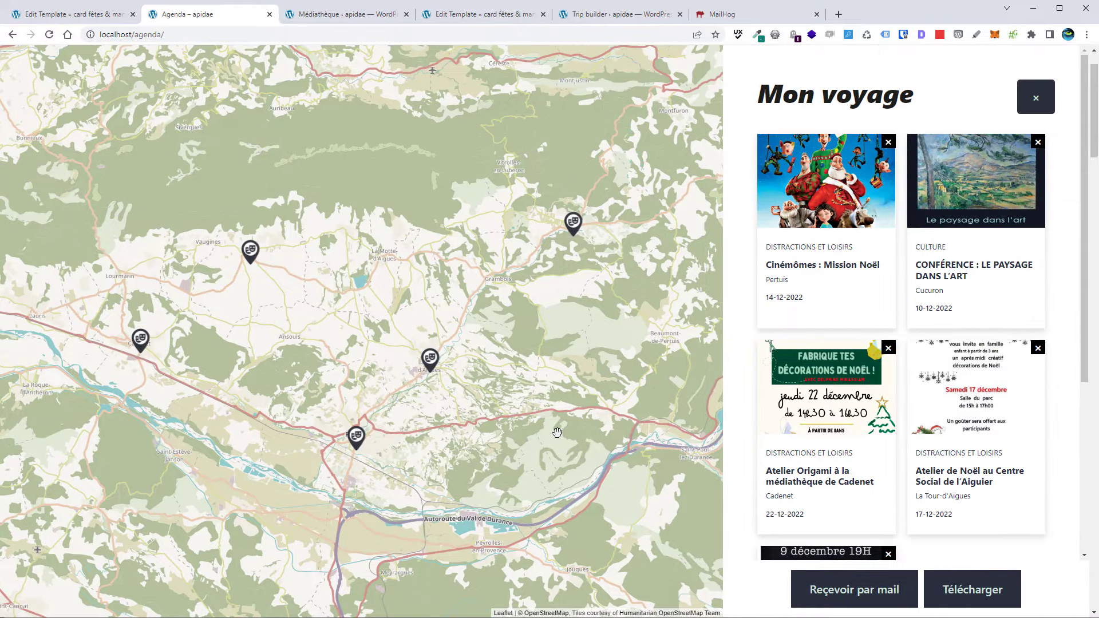
scroll(945, 355, down, 5)
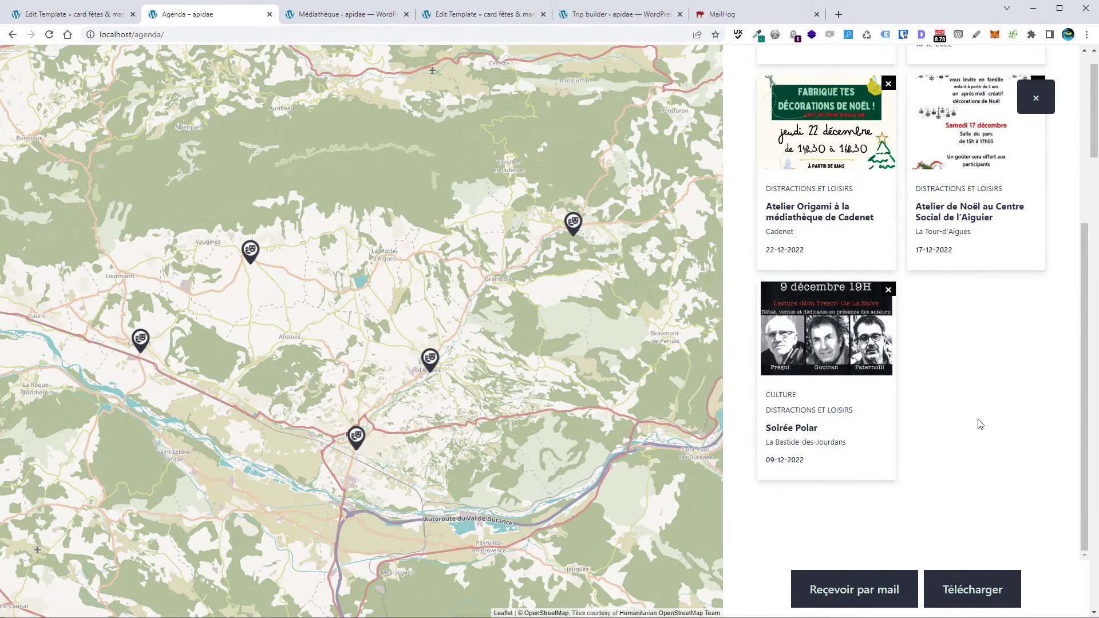
Step: Send the trip list by mail to the visitor's e-mail address and open the "Ma liste de voyage" message in MailHog
click(823, 597)
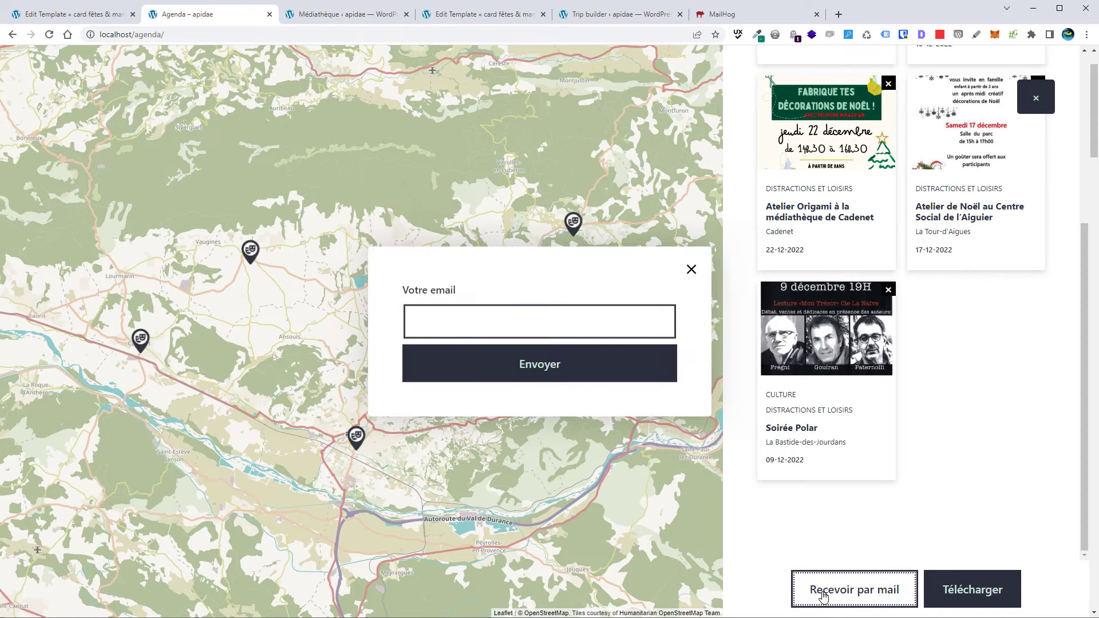
click(496, 315)
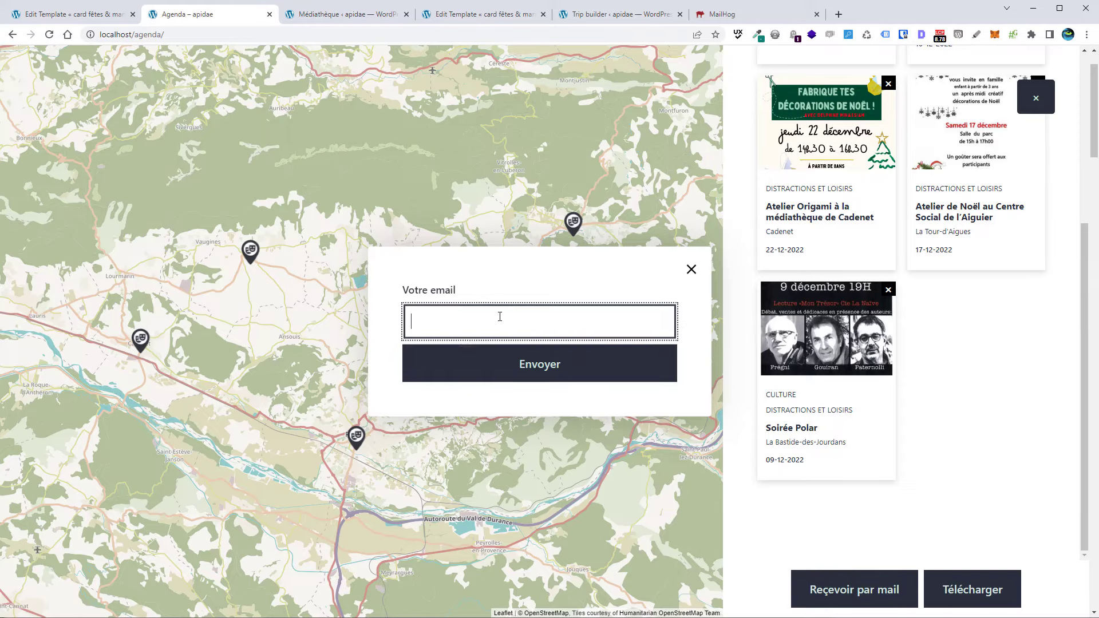
click(498, 377)
click(498, 377)
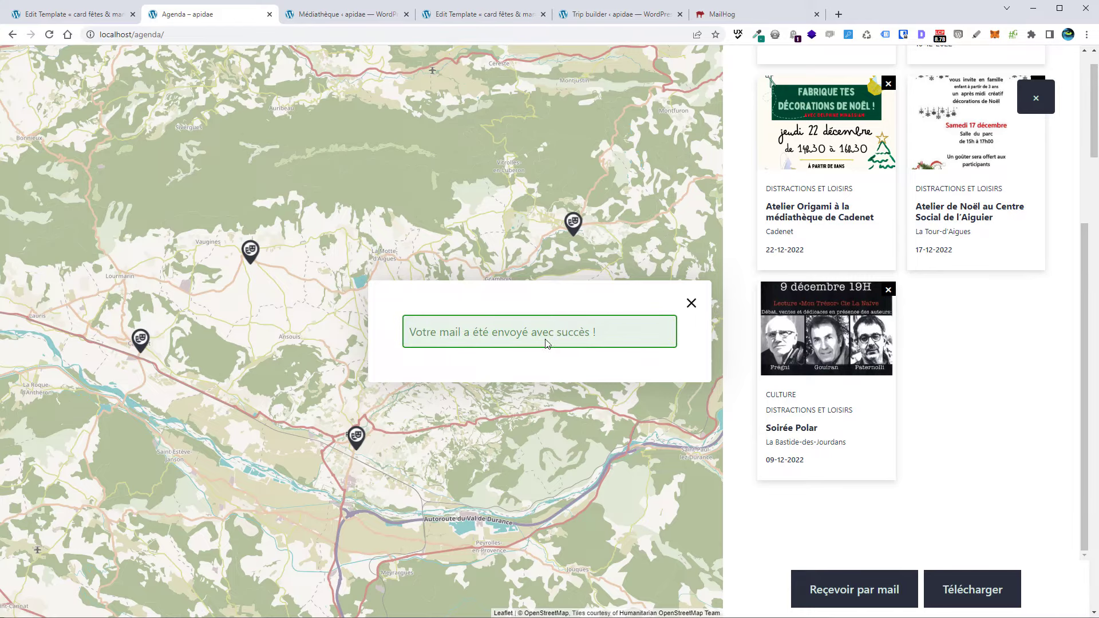
click(730, 20)
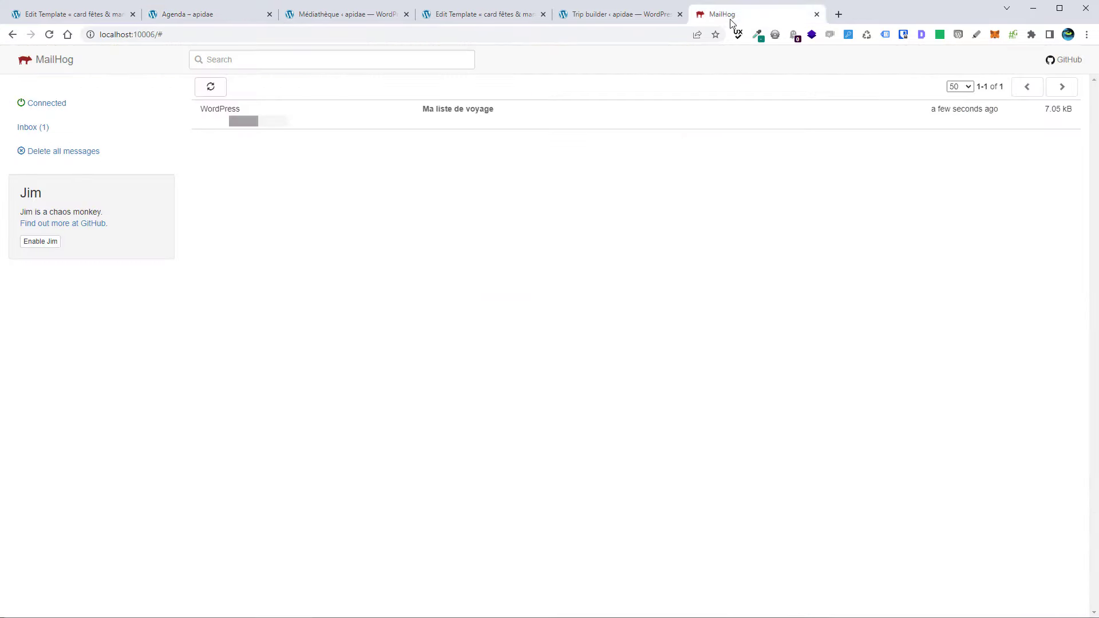
click(259, 113)
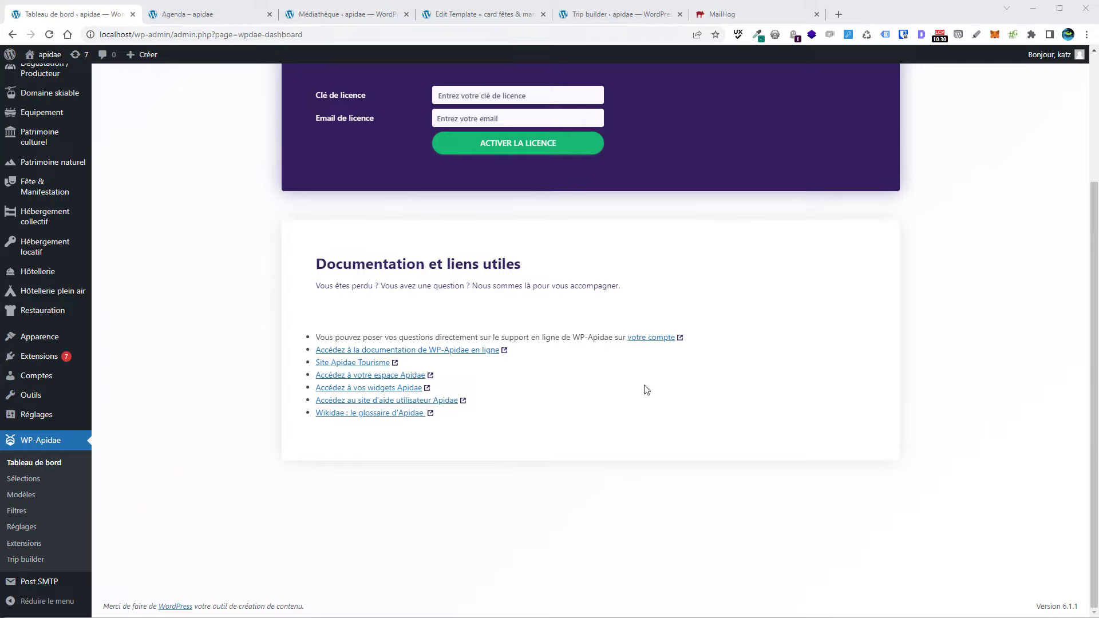
Step: Open the WP-Apidae Trip builder settings and examine the overlay's map, coordinate and zoom options, as well as the mail formatting
click(25, 559)
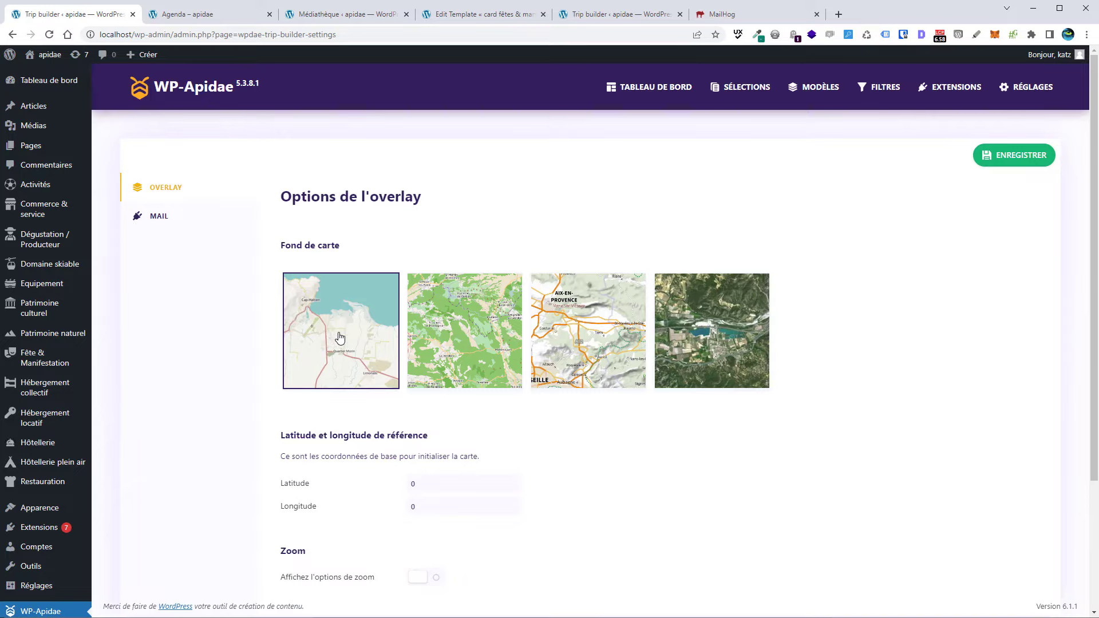
scroll(658, 409, down, 2)
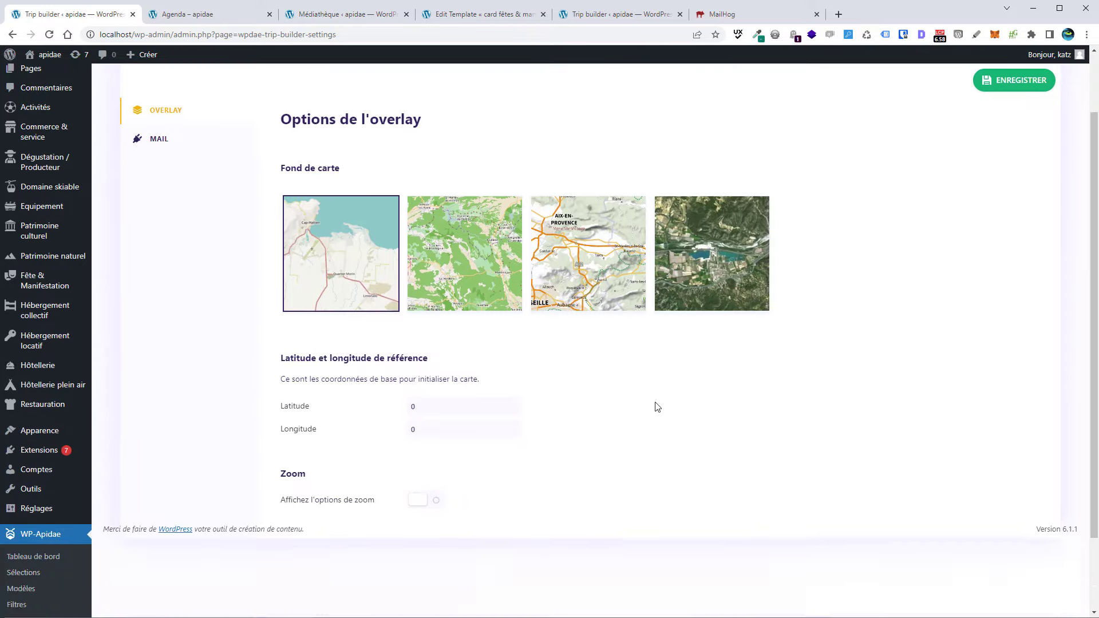
scroll(657, 406, down, 2)
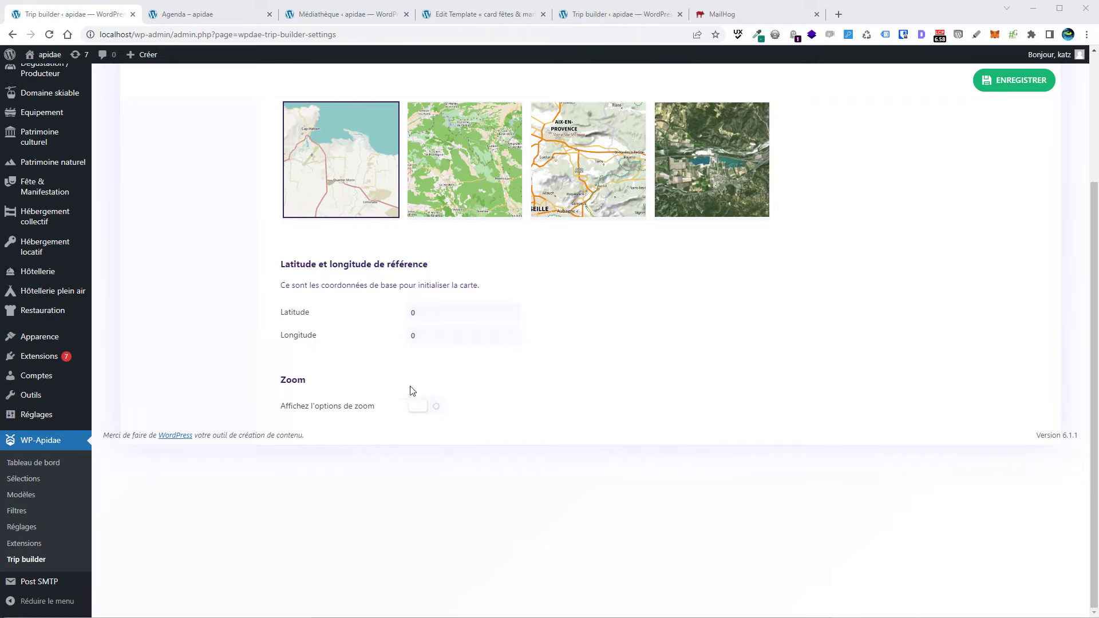
click(327, 420)
scroll(345, 413, up, 3)
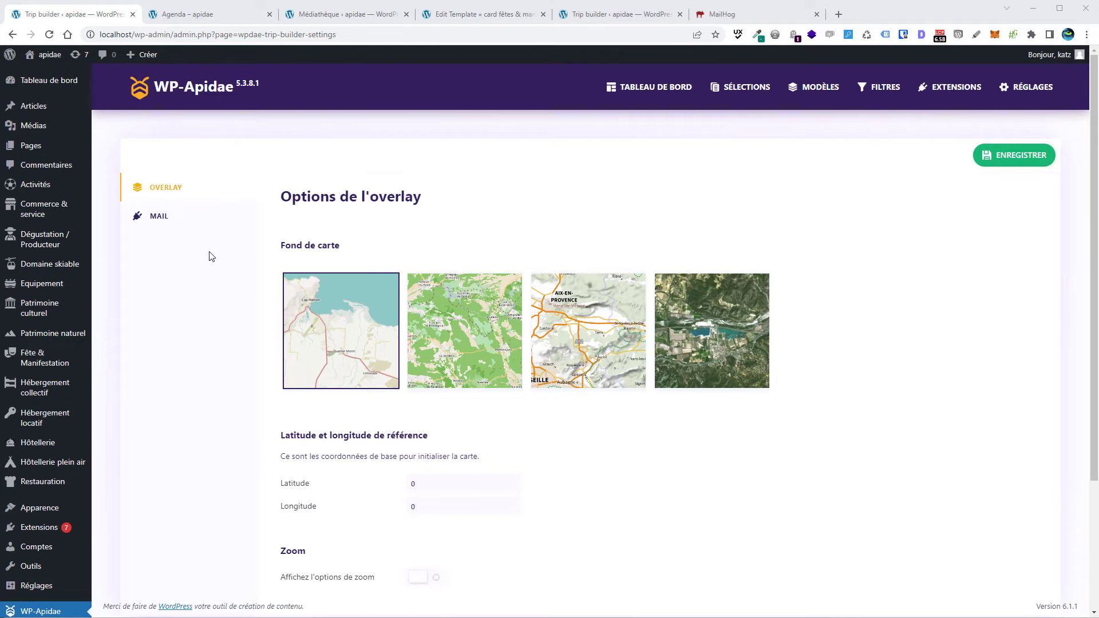
click(176, 218)
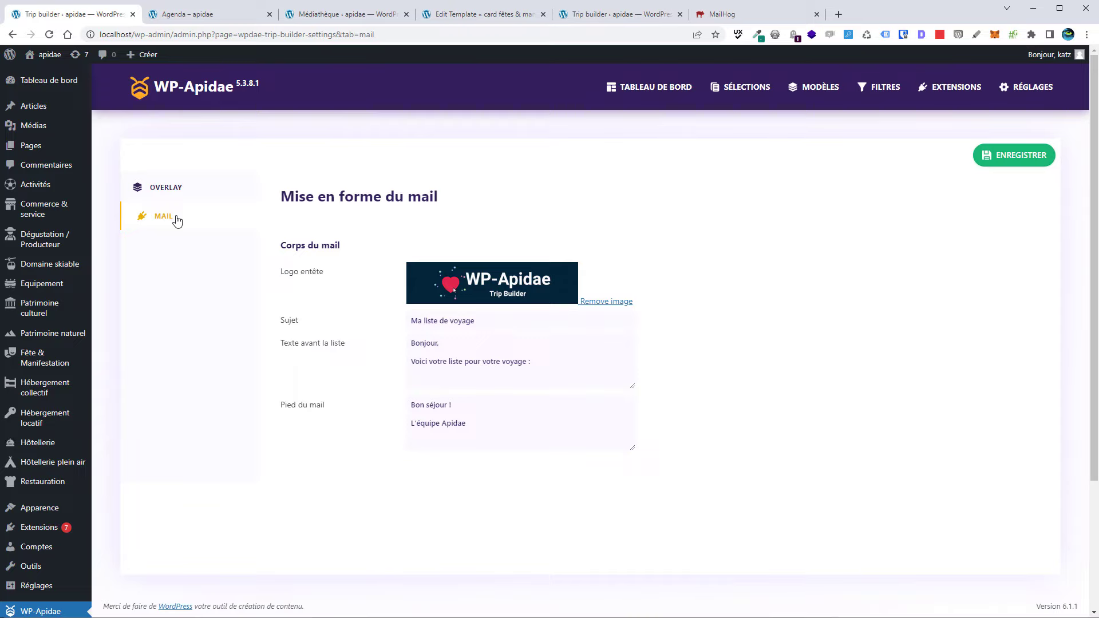